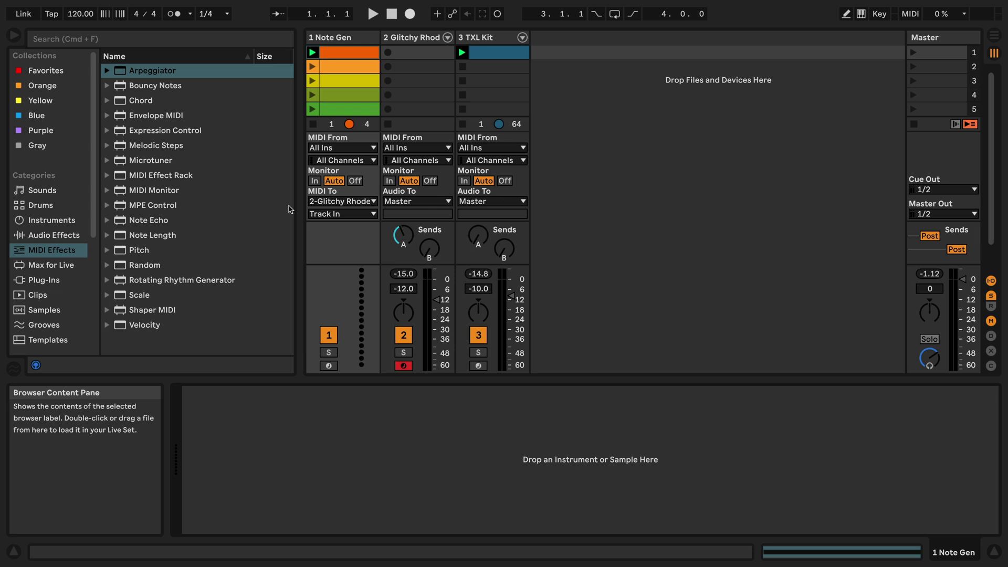
- Select the 1 Note Gen track while the browser lists MIDI Effects
left_click(330, 40)
- Add a Pitch effect to the Note Gen track and set it to +12 st
left_click_drag(129, 254, 232, 452)
left_click(210, 444)
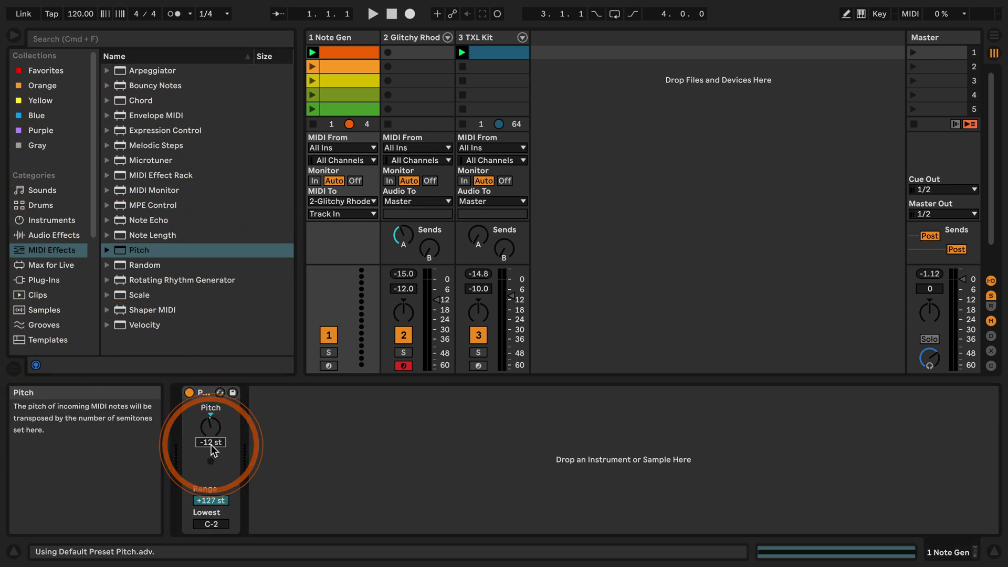
type("12")
key("Return")
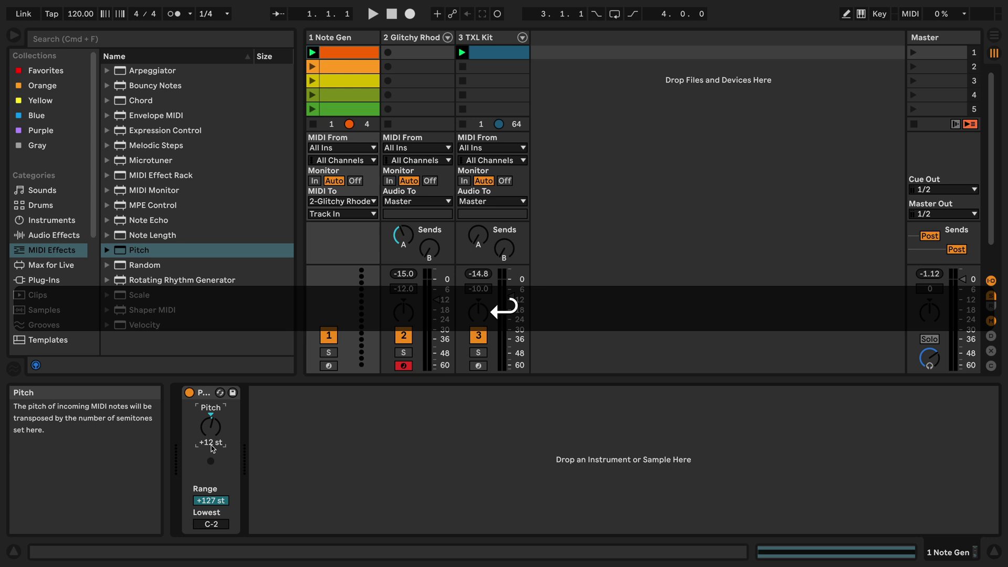
- Load Random after Pitch with Chance at 100 % and its Choices adjusted
left_click(135, 266)
double_click(135, 266)
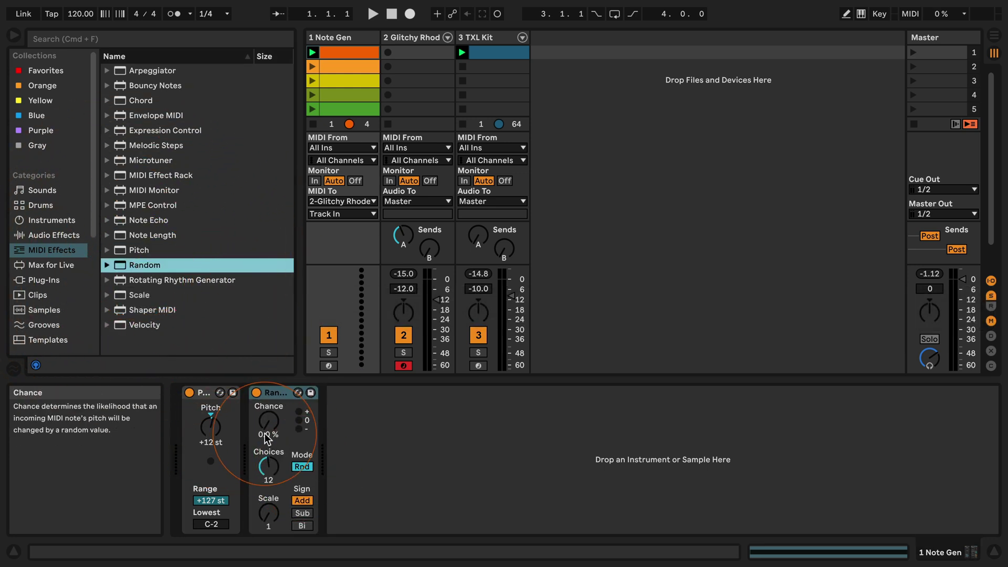
left_click_drag(268, 420, 268, 383)
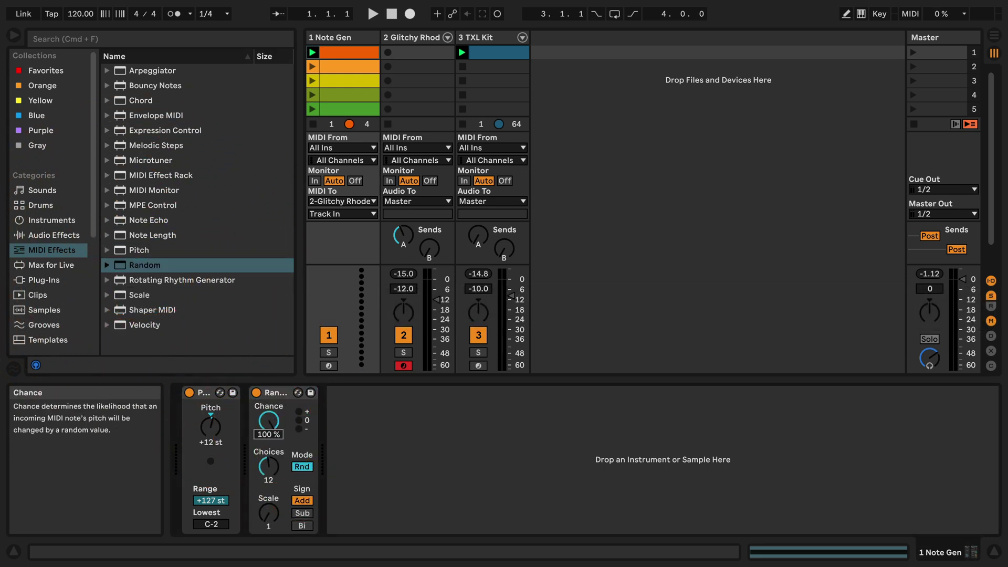
left_click(268, 487)
left_click_drag(270, 488, 271, 484)
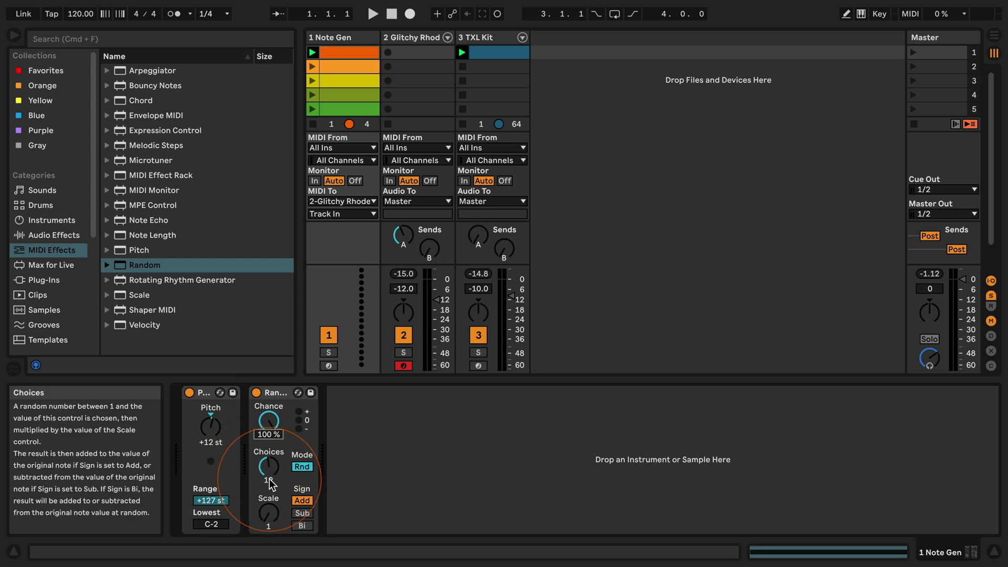
left_click(268, 507)
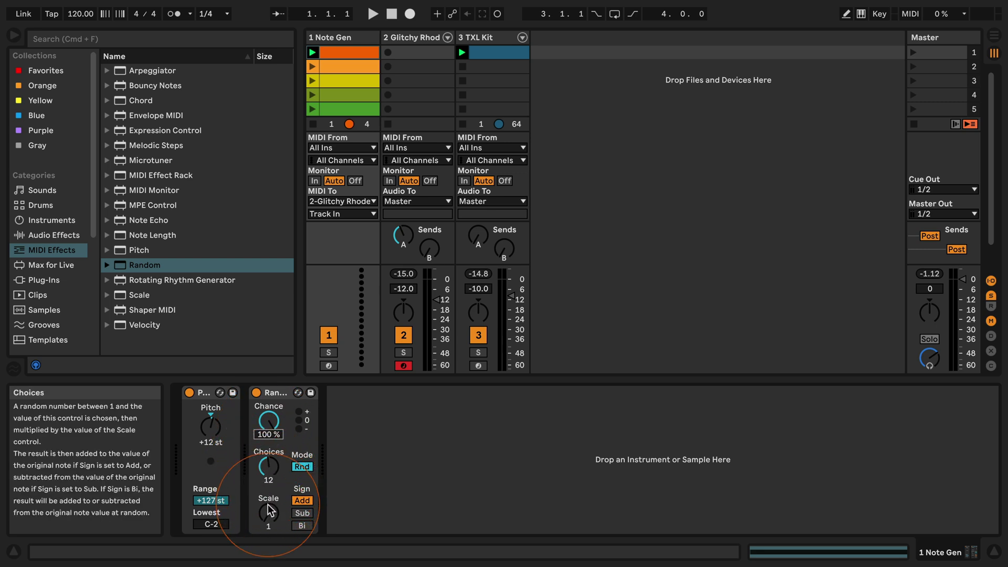
- Load Chord after Random, followed by the Major scale preset
double_click(121, 101)
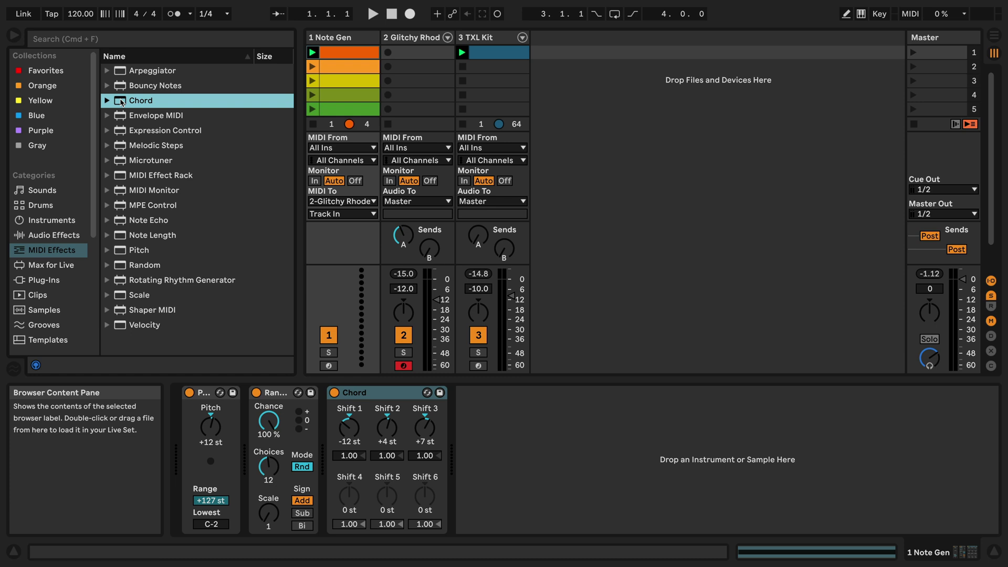
left_click(108, 295)
scroll(126, 252, "down", 3)
scroll(148, 229, "down", 4)
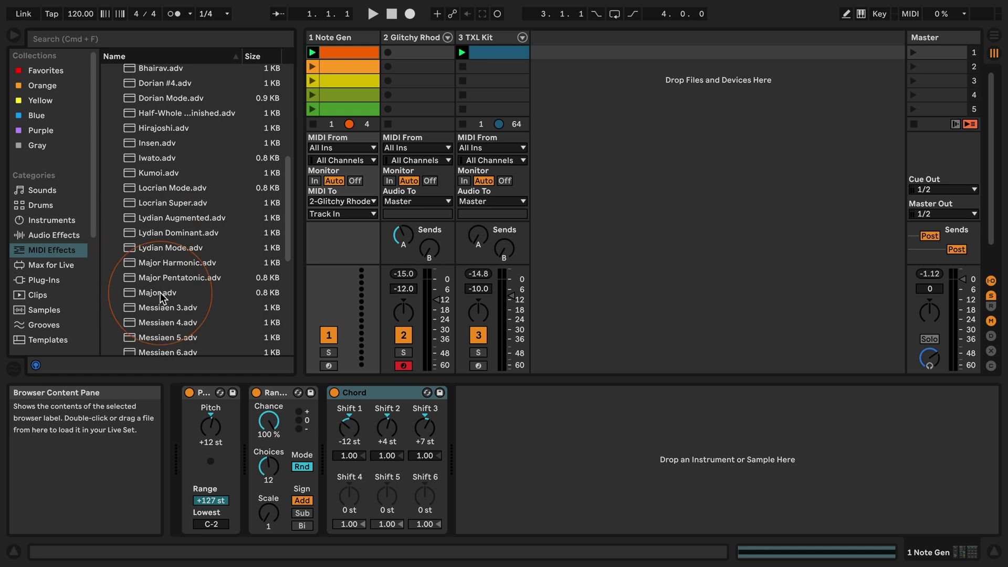
double_click(158, 293)
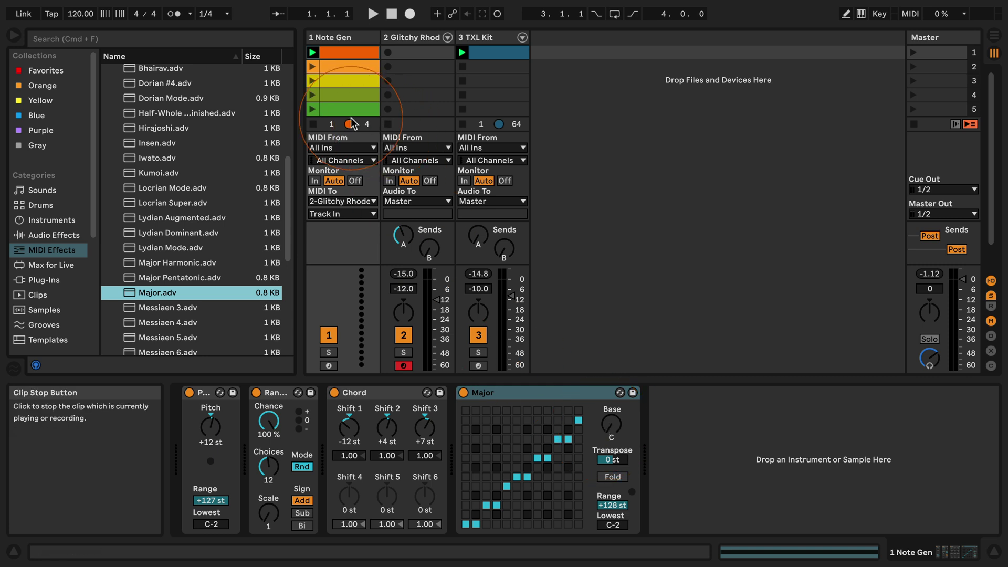
key("space")
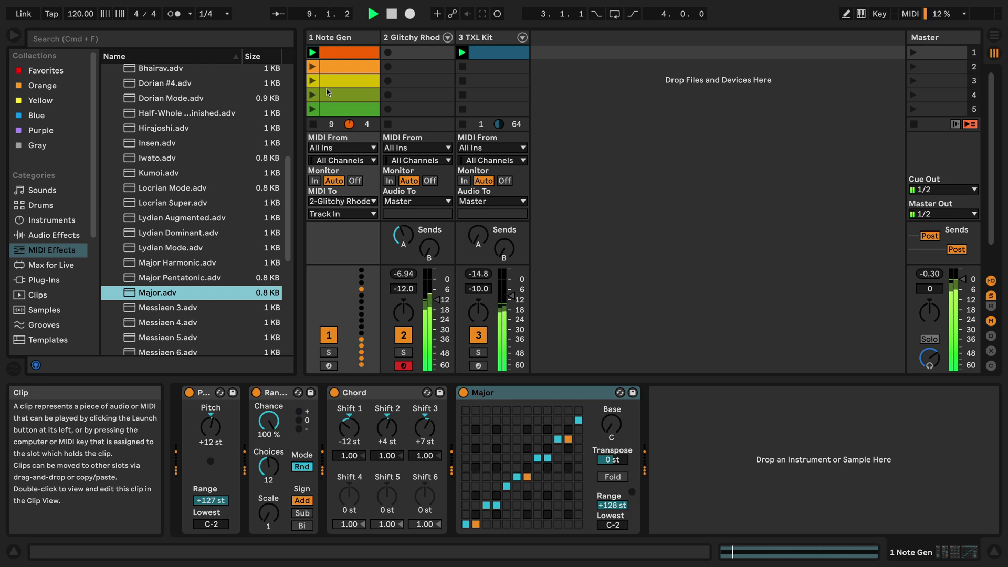
key("space")
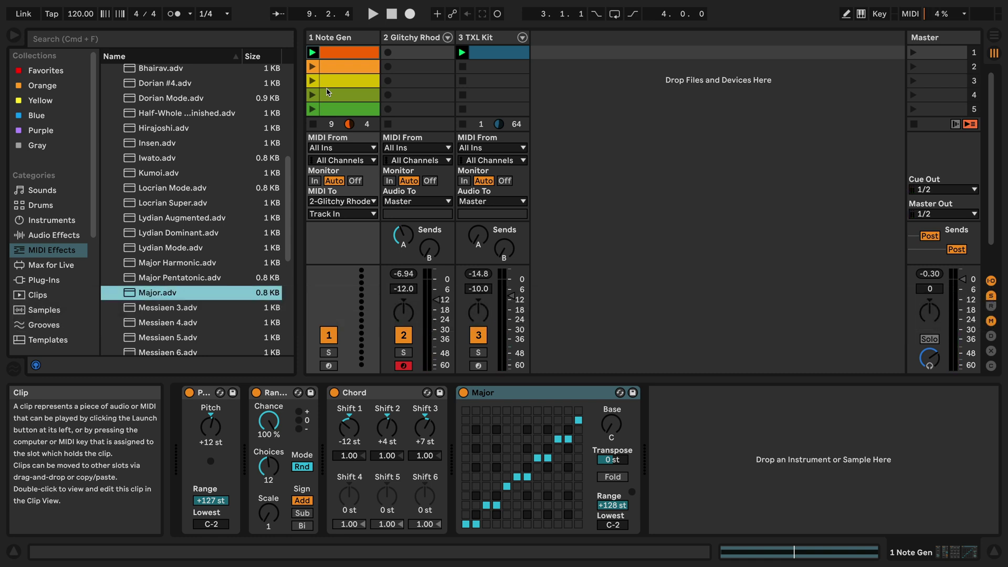
left_click(312, 68)
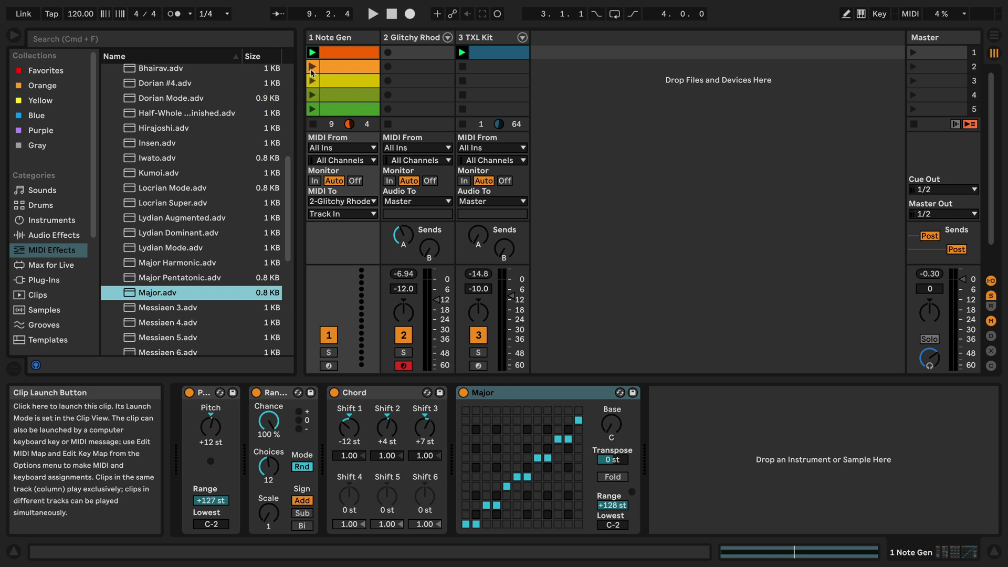
left_click(312, 70)
left_click(313, 68)
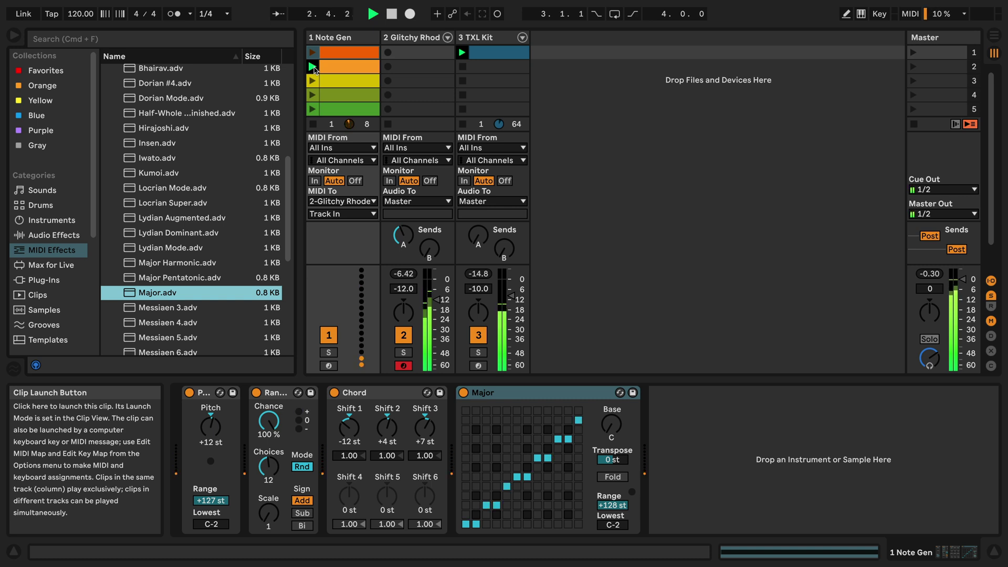
left_click(314, 70)
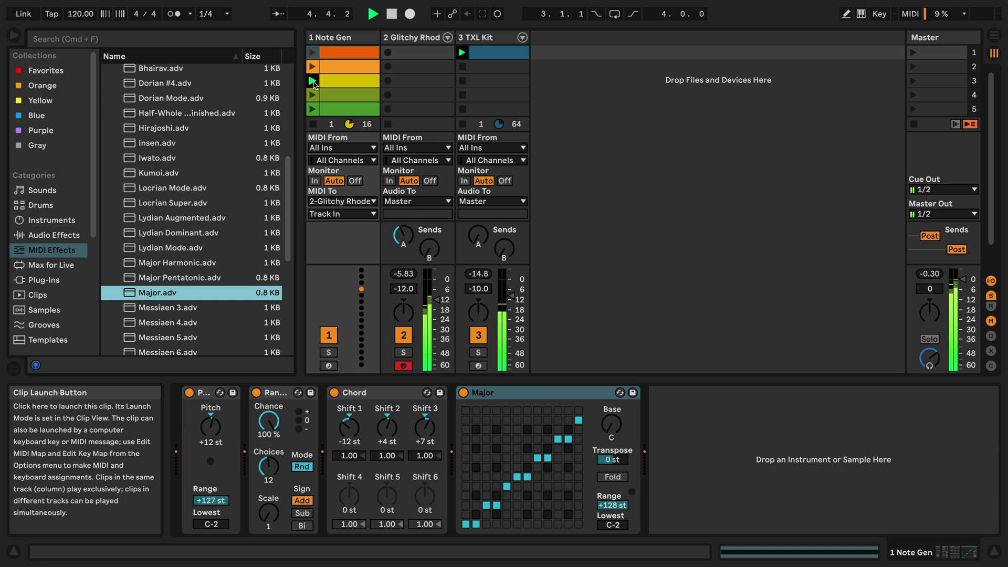
left_click(314, 96)
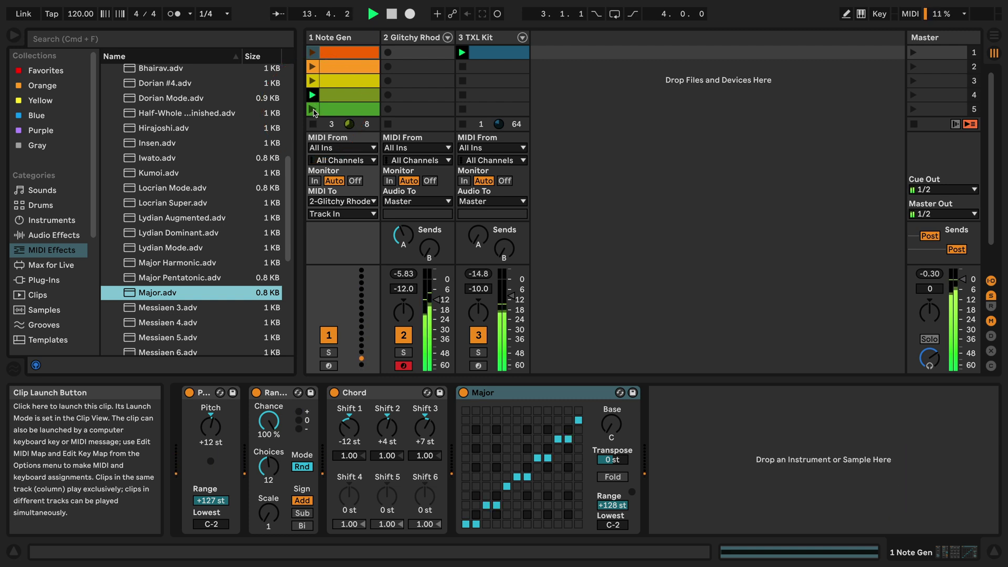
left_click(312, 110)
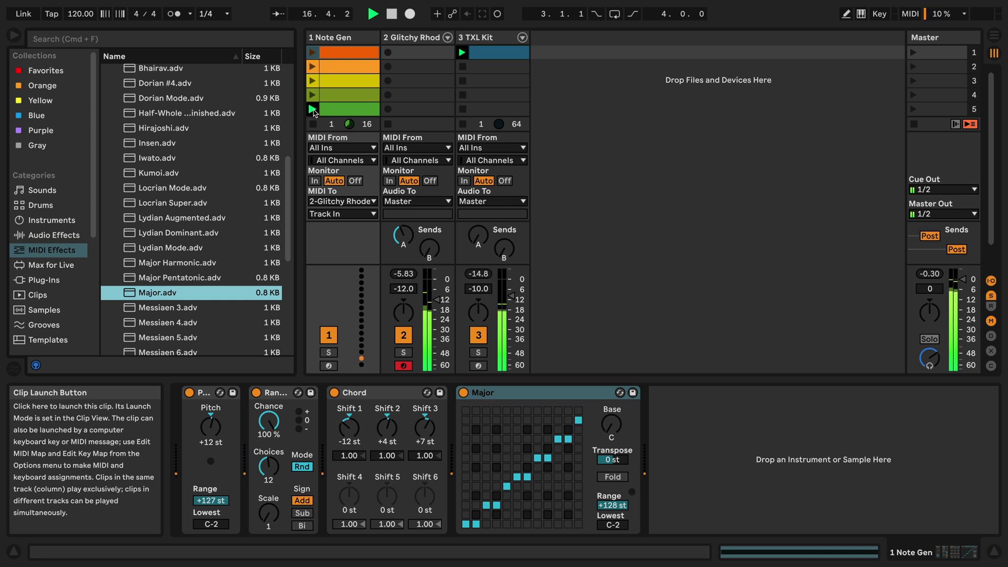
left_click(312, 52)
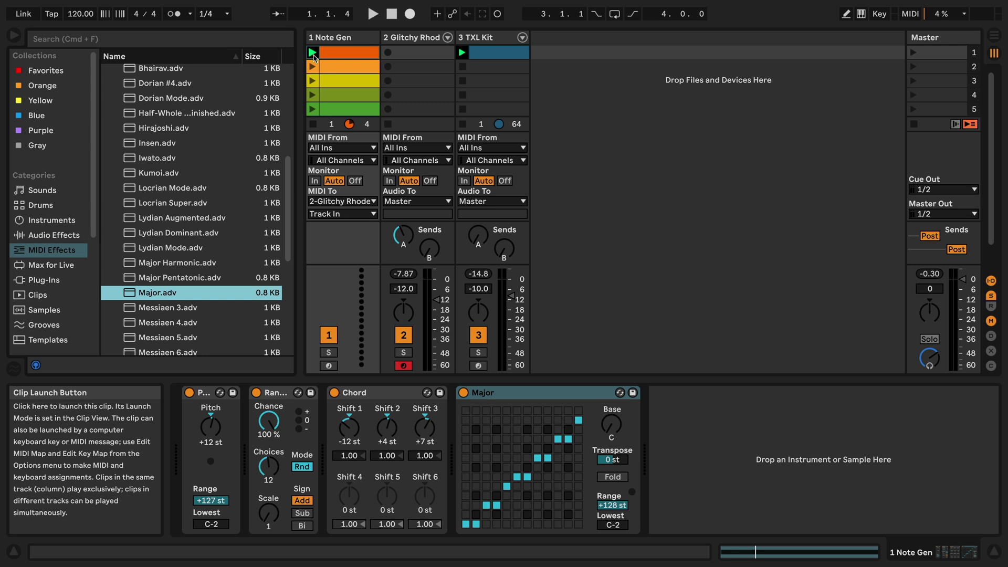
- Insert Expression Control after Chord and map its Random source to Chord's Shift 1
scroll(110, 184, "up", 5)
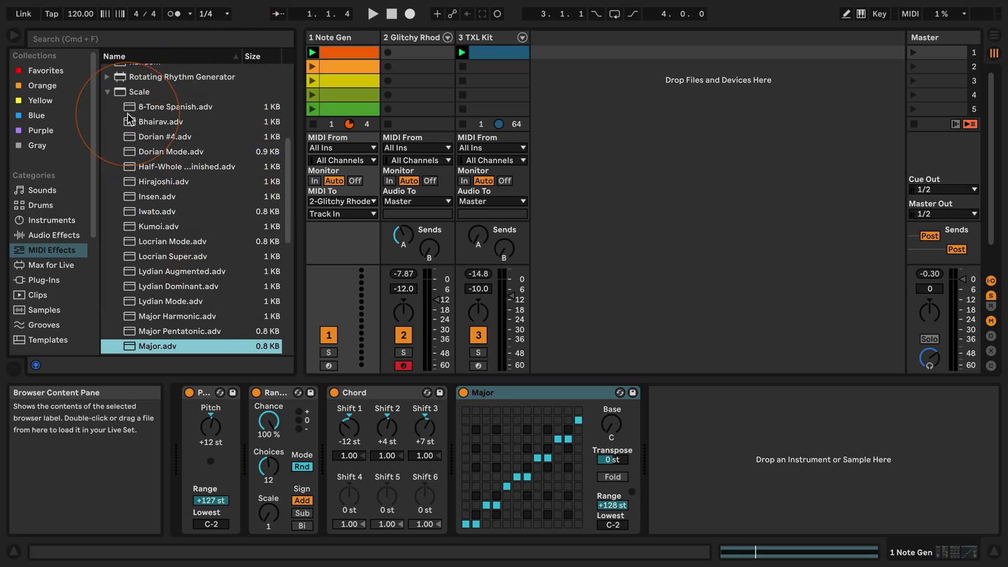
left_click(107, 173)
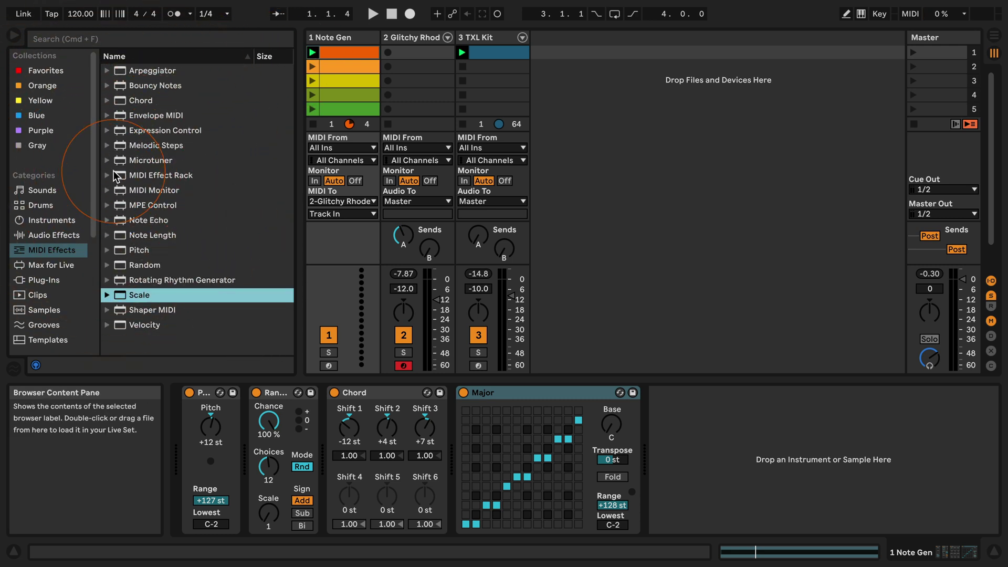
mouse_move(120, 130)
left_mouse_down()
mouse_move(347, 428)
mouse_move(447, 460)
mouse_move(440, 452)
left_mouse_up()
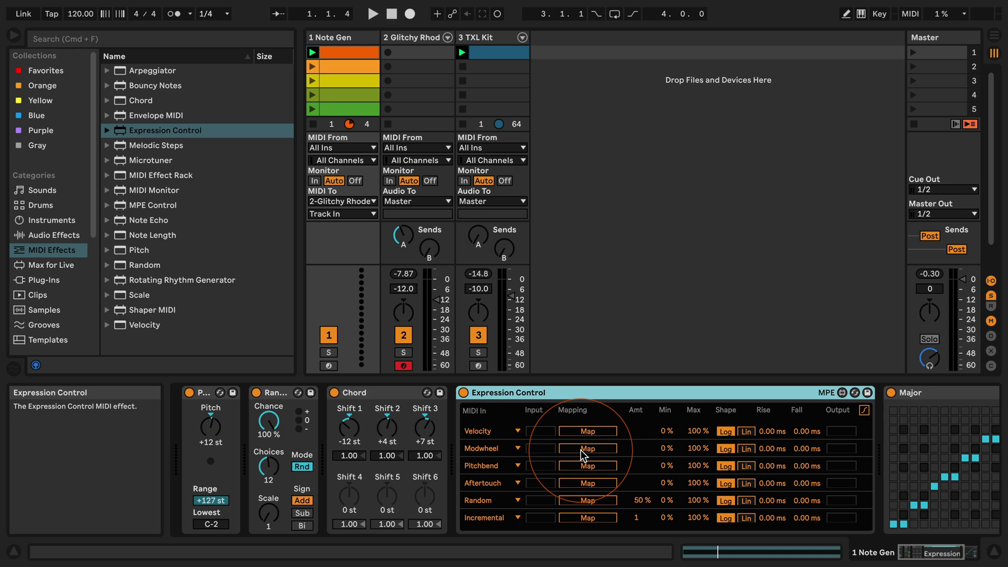
left_click(584, 465)
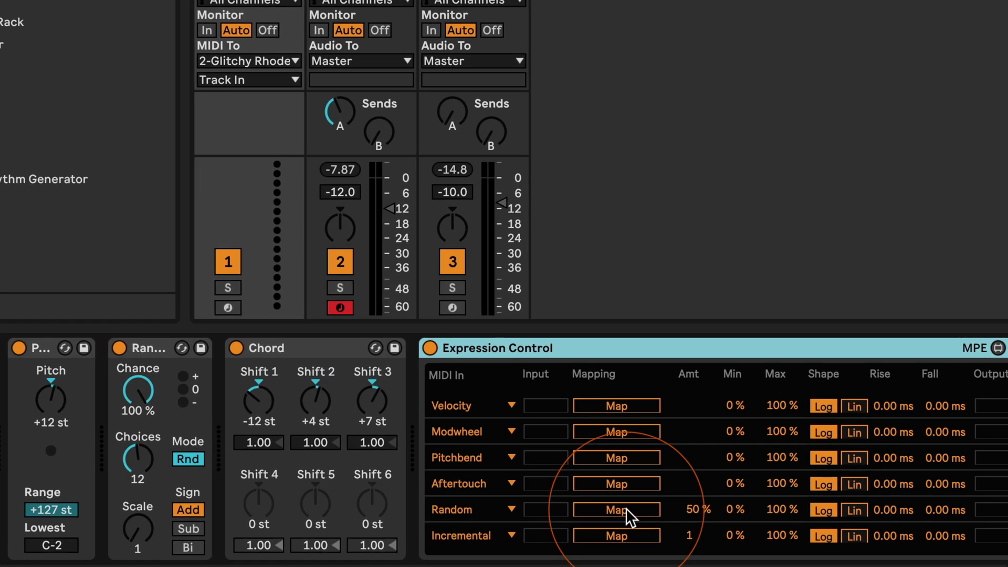
left_click(629, 513)
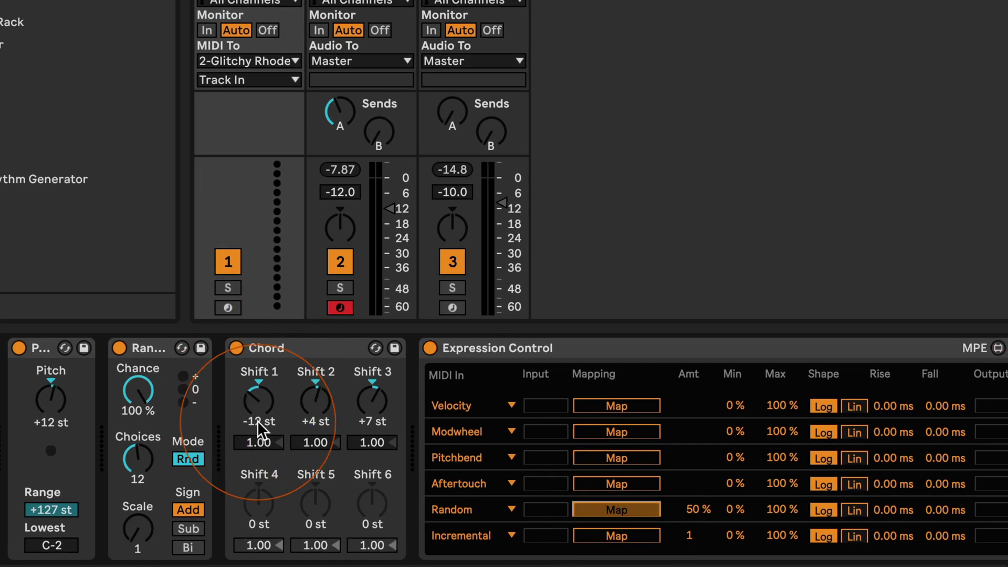
left_click(261, 403)
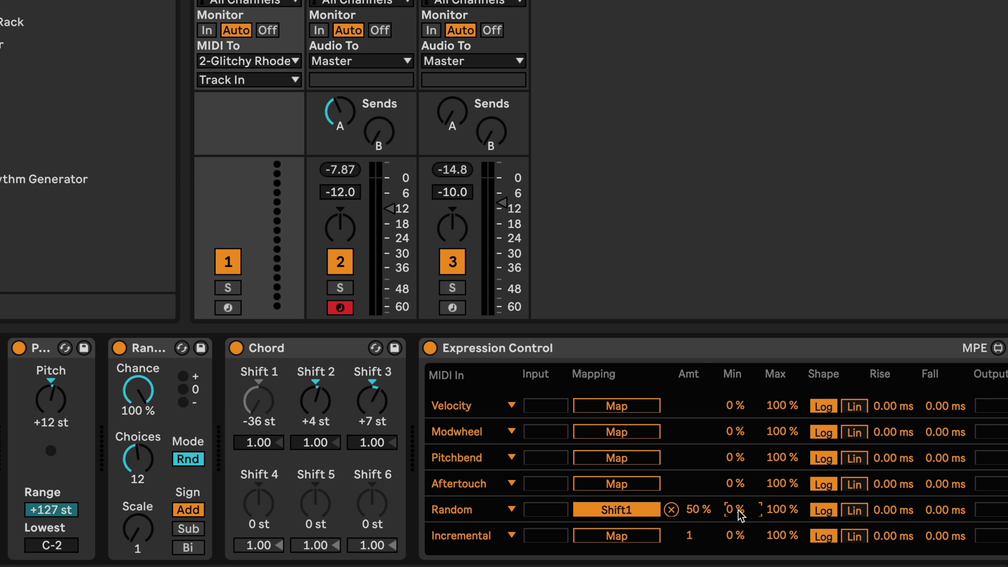
- Set the Random mapping range to 65 % minimum and 72 % maximum, then play it
type("65")
key("Return")
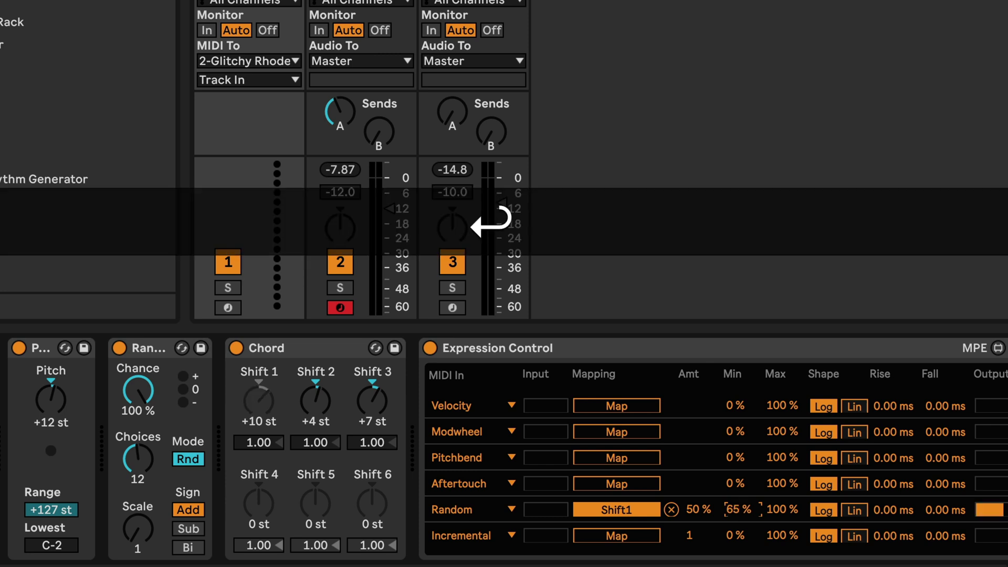
left_click(777, 512)
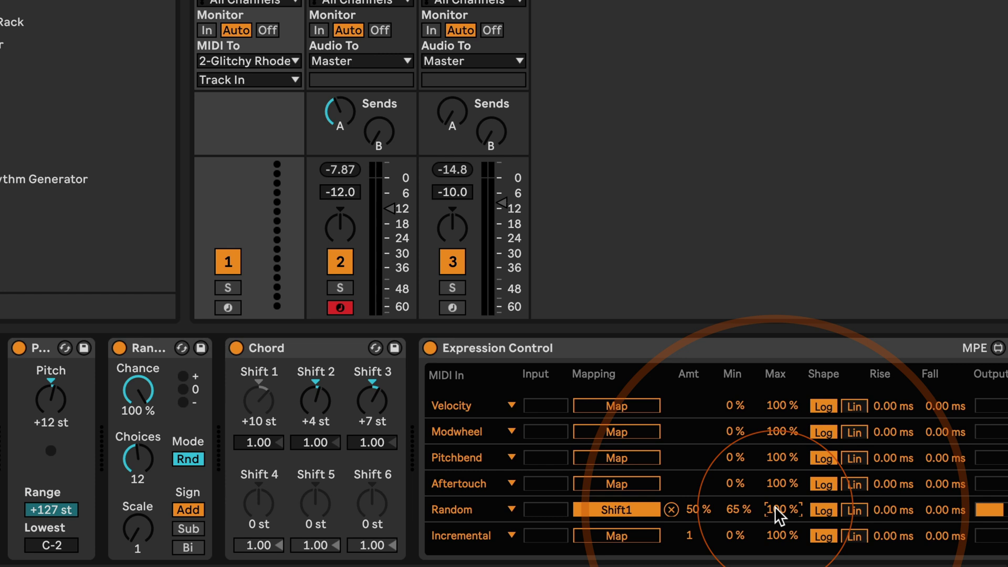
type("72")
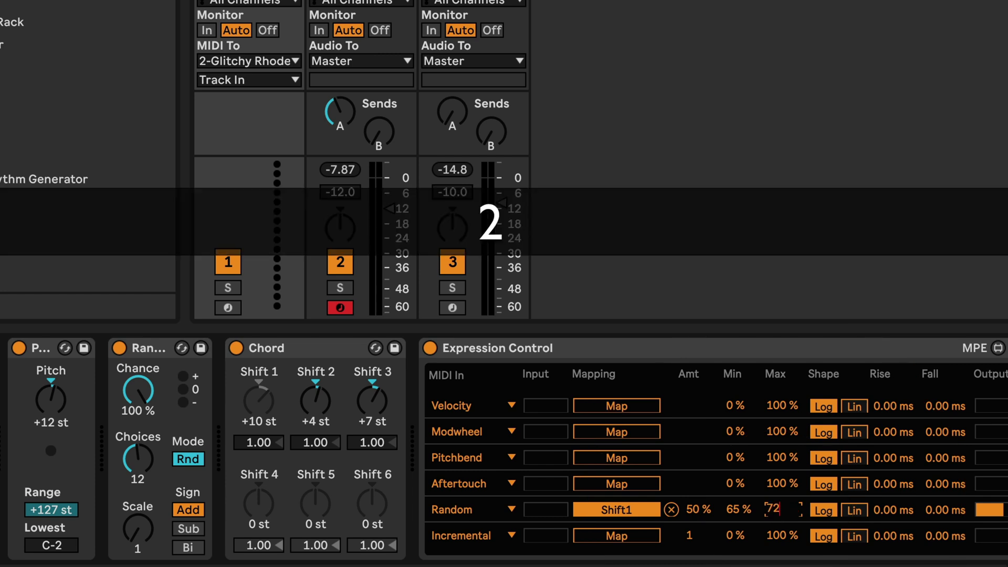
key("Return")
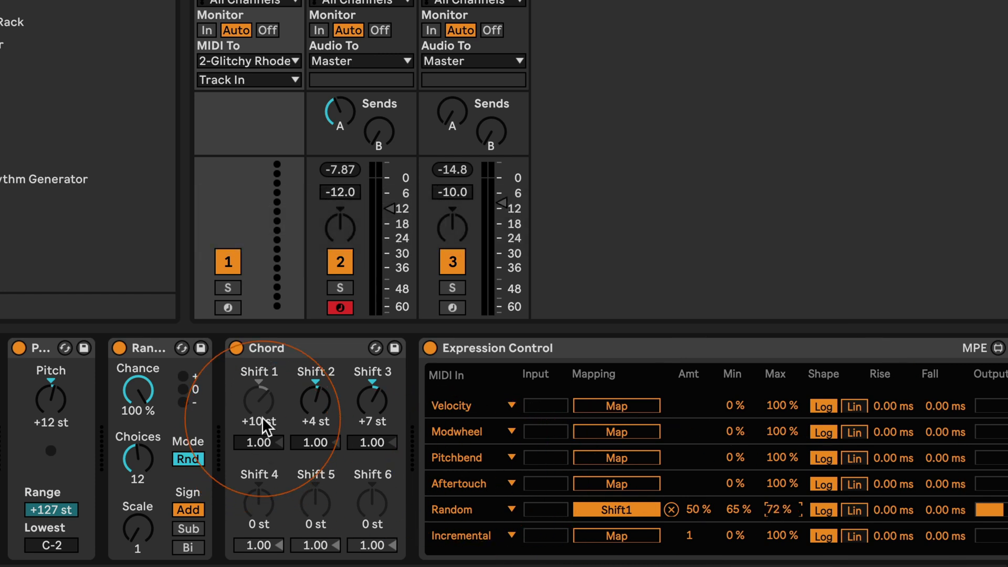
left_click(256, 414)
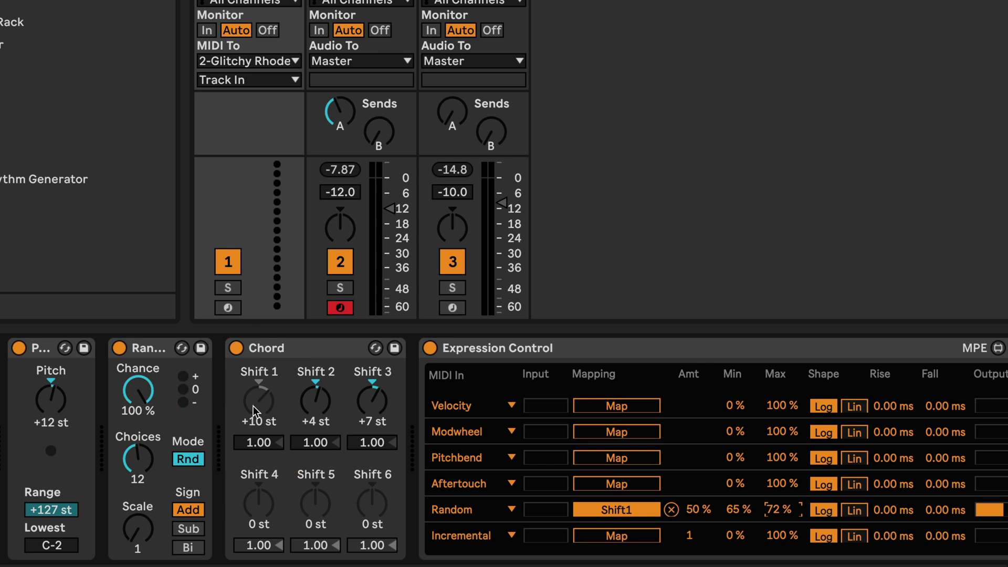
left_click(256, 411)
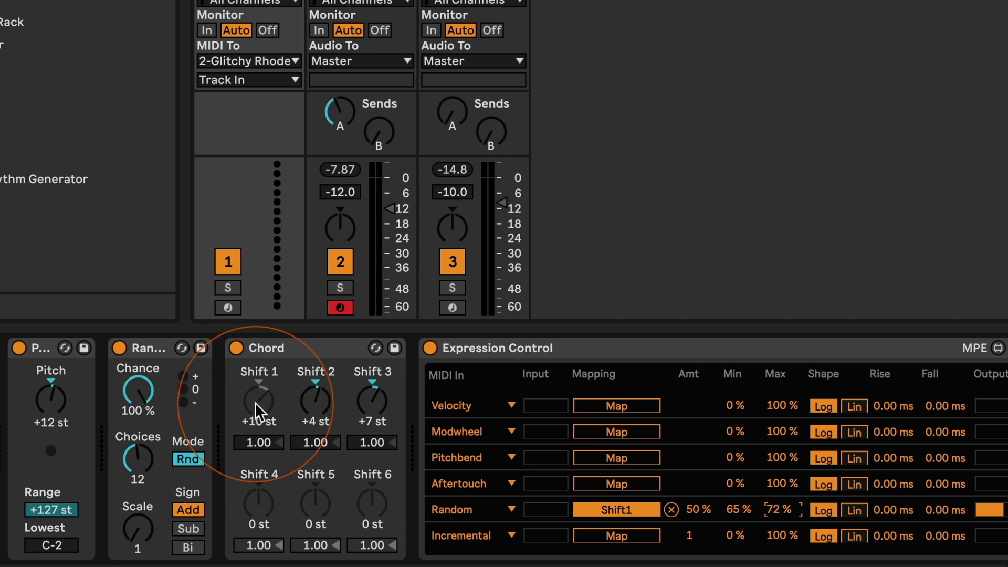
key("space")
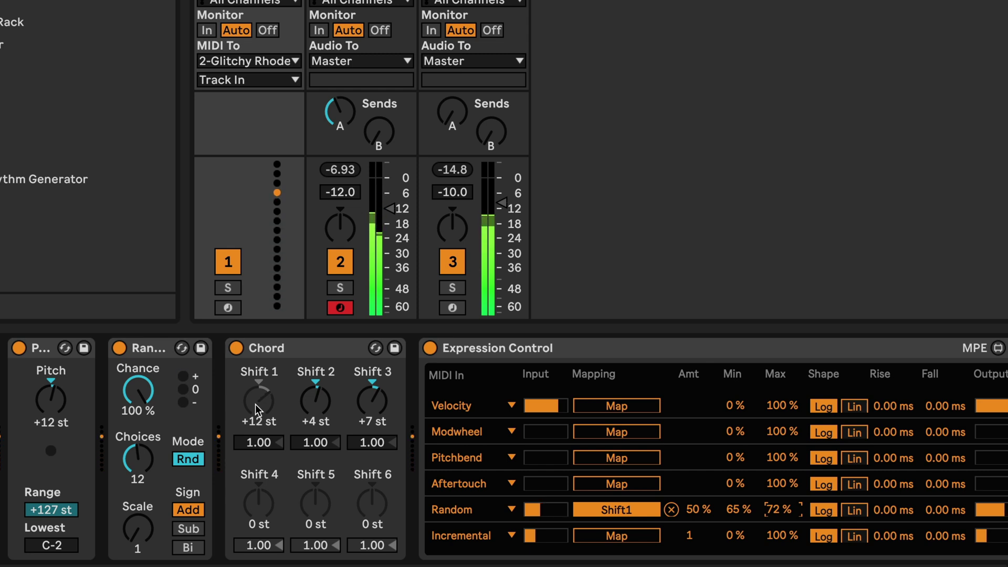
left_click(257, 410)
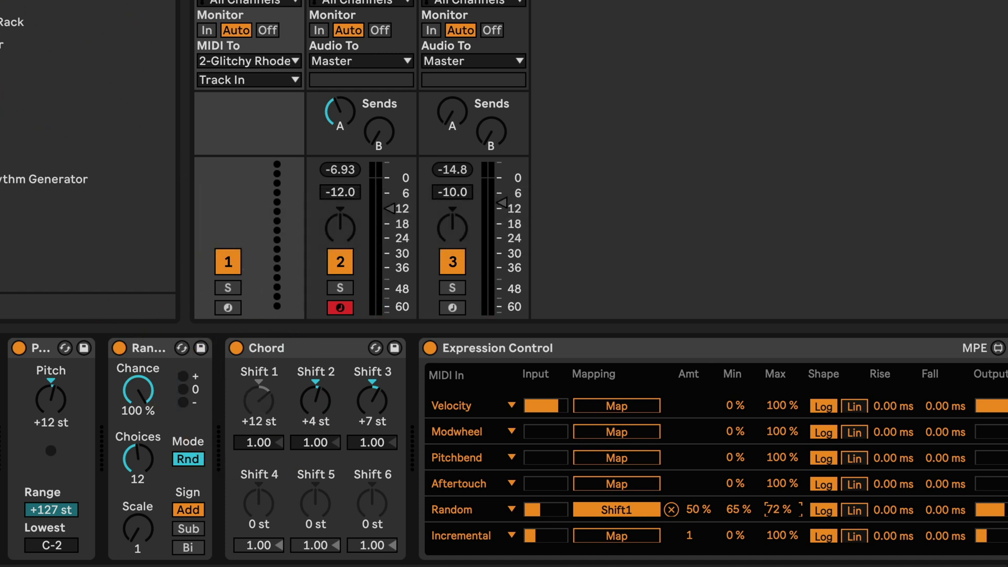
- Insert an Arpeggiator between Random and Chord using the Chord Trigger style
left_click_drag(3, 273, 216, 404)
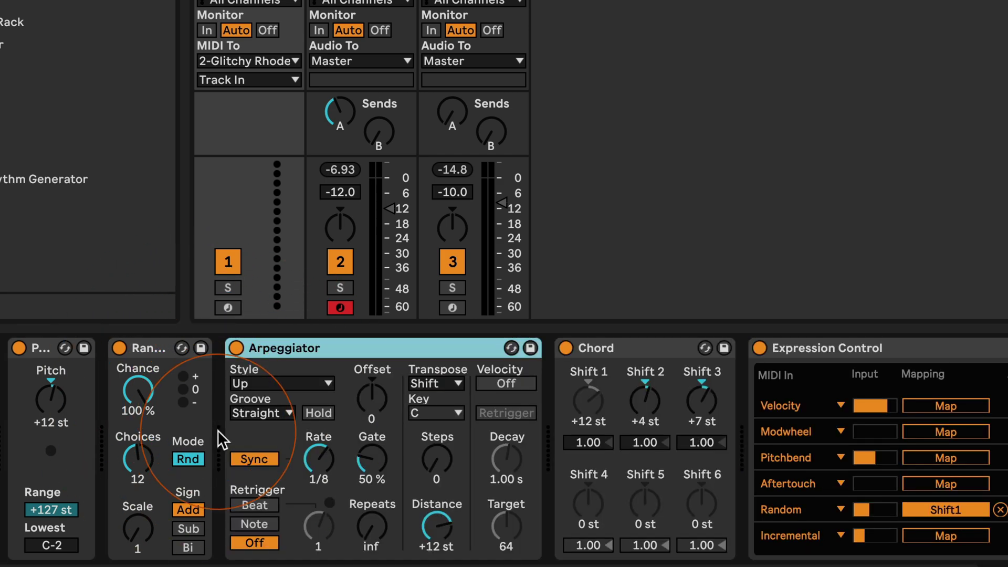
left_click(276, 402)
left_click(278, 384)
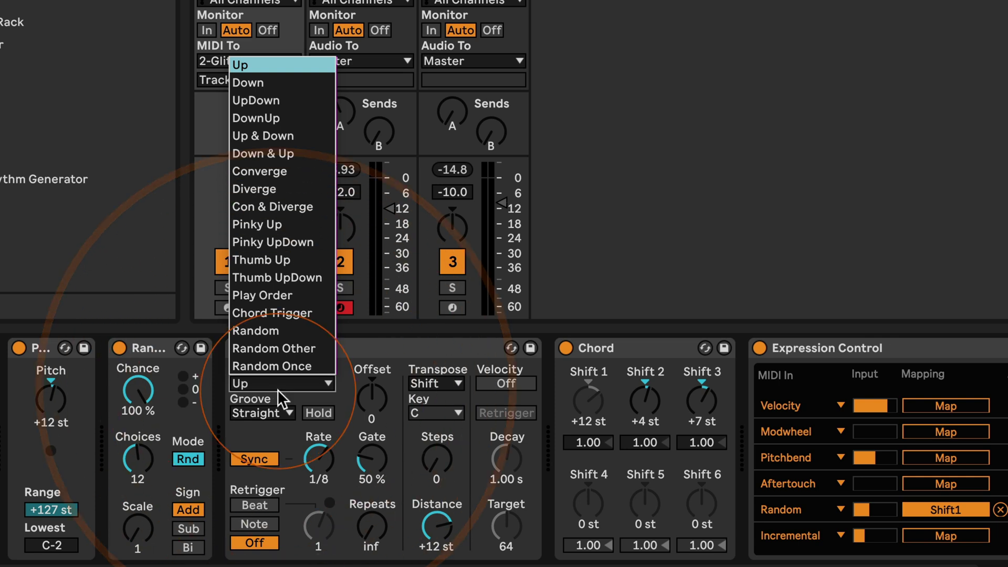
left_click(282, 314)
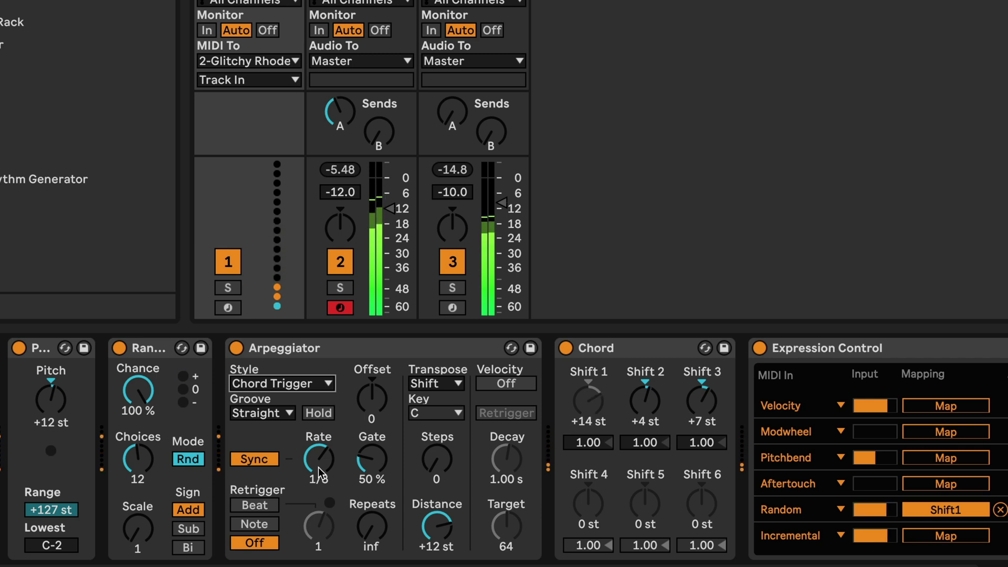
- Move the Arpeggiator between Pitch and Random and slow its rate
left_click_drag(288, 382, 120, 364)
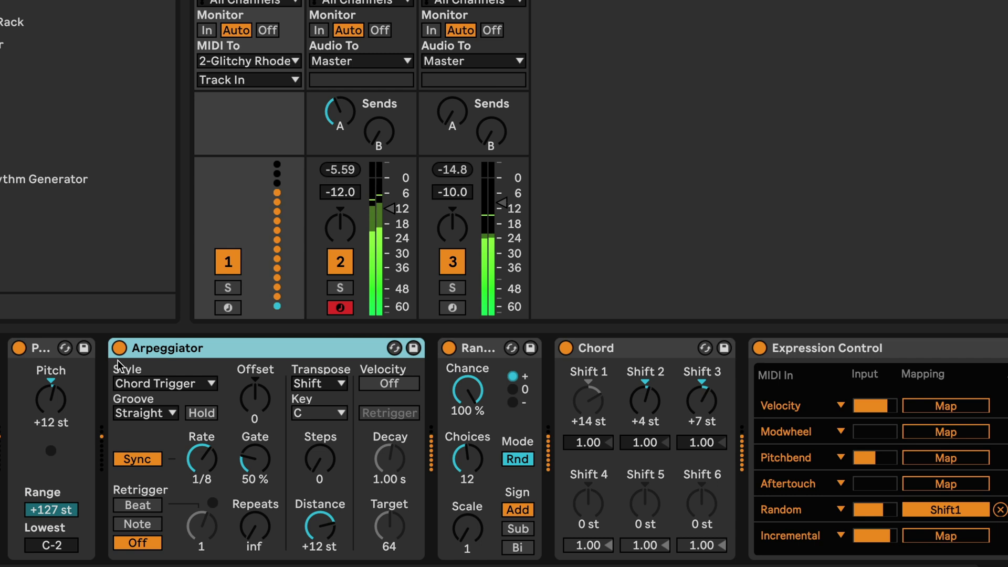
left_click(206, 478)
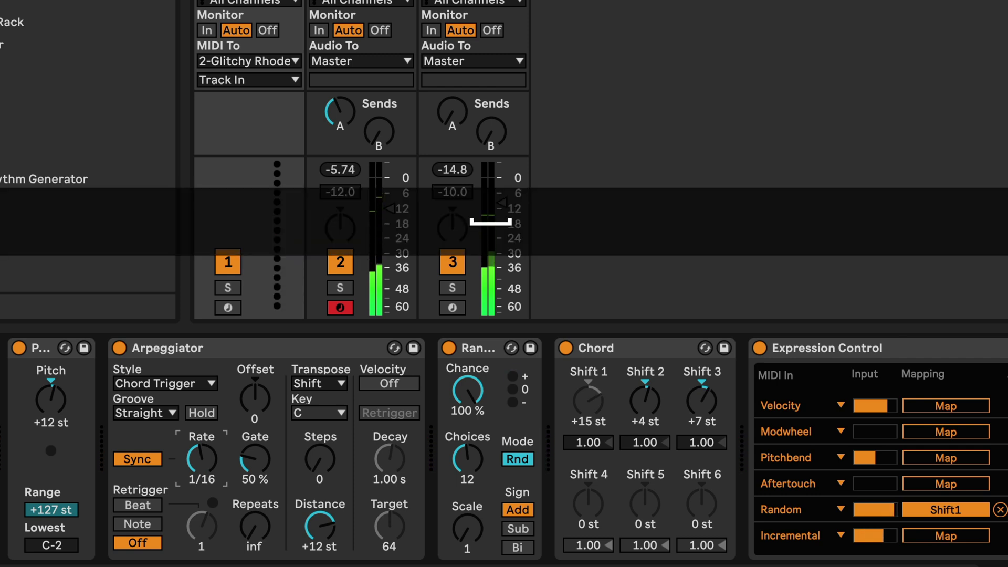
left_click_drag(202, 459, 202, 473)
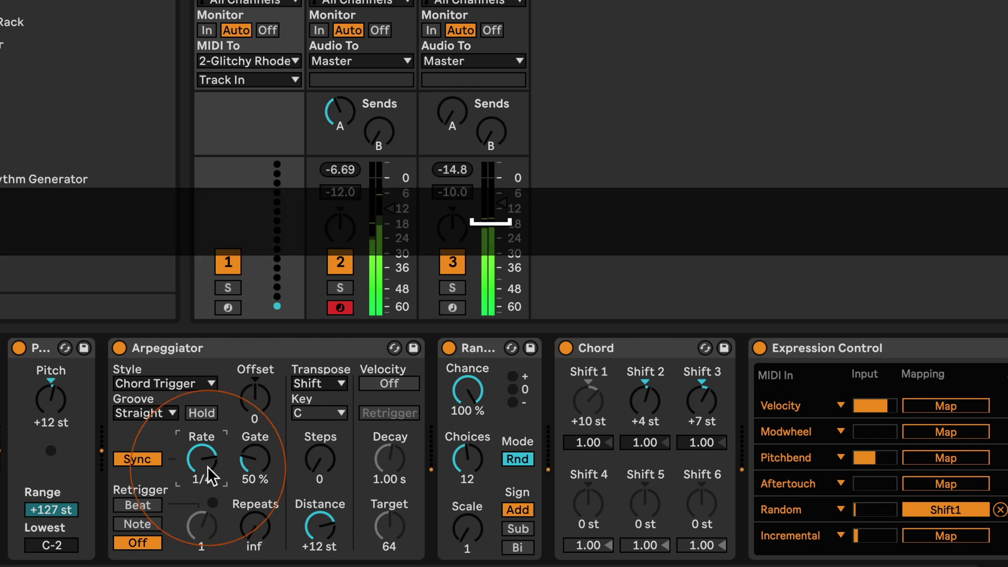
- Set the Arpeggiator gate to 90 %, trying 100 % first during playback
left_click(252, 479)
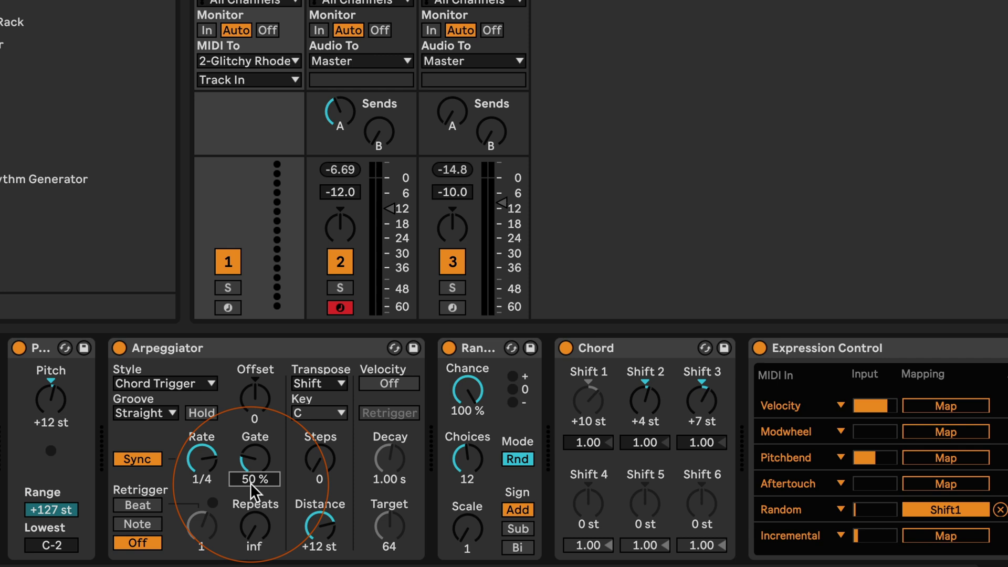
type("100")
key("Return")
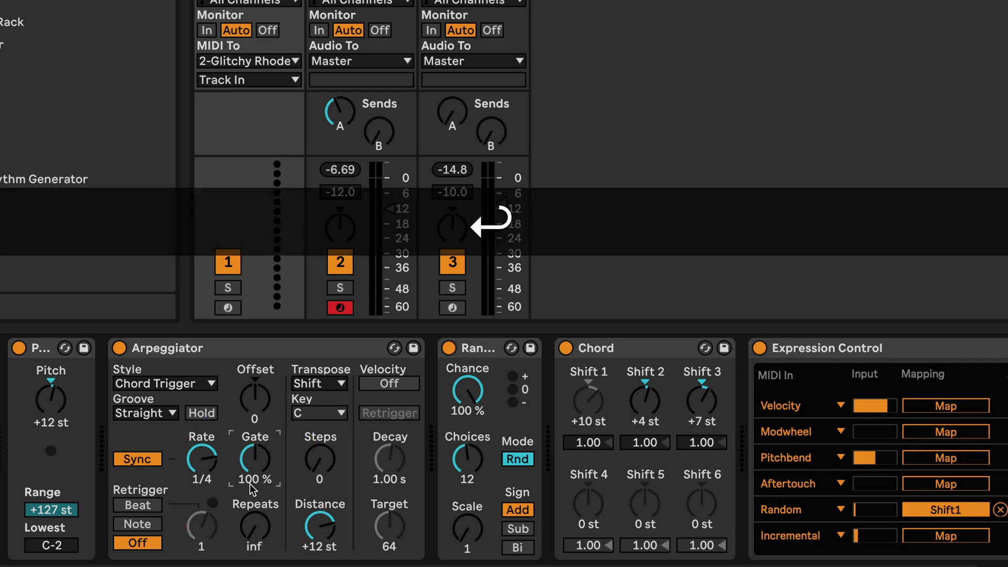
key("space")
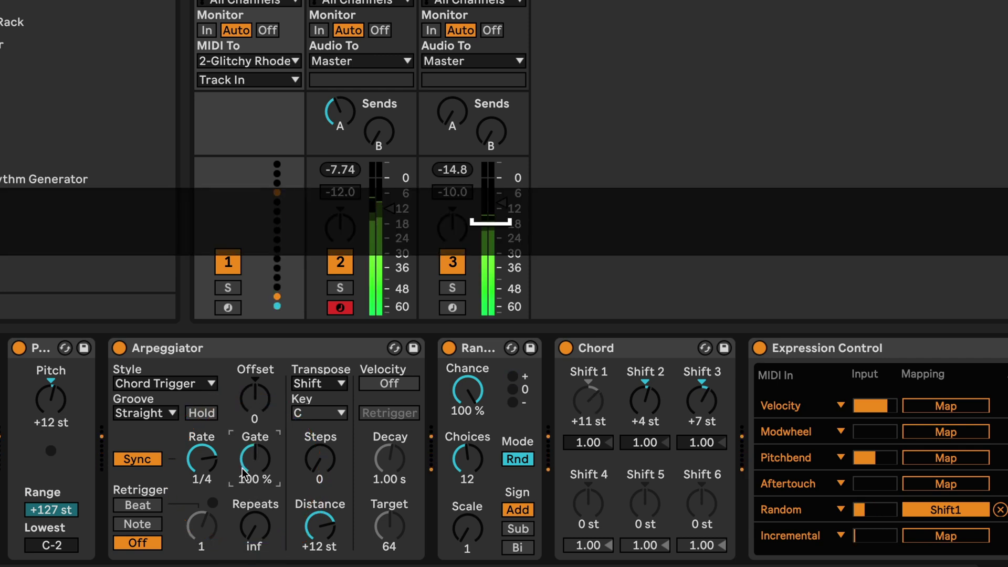
left_click(244, 475)
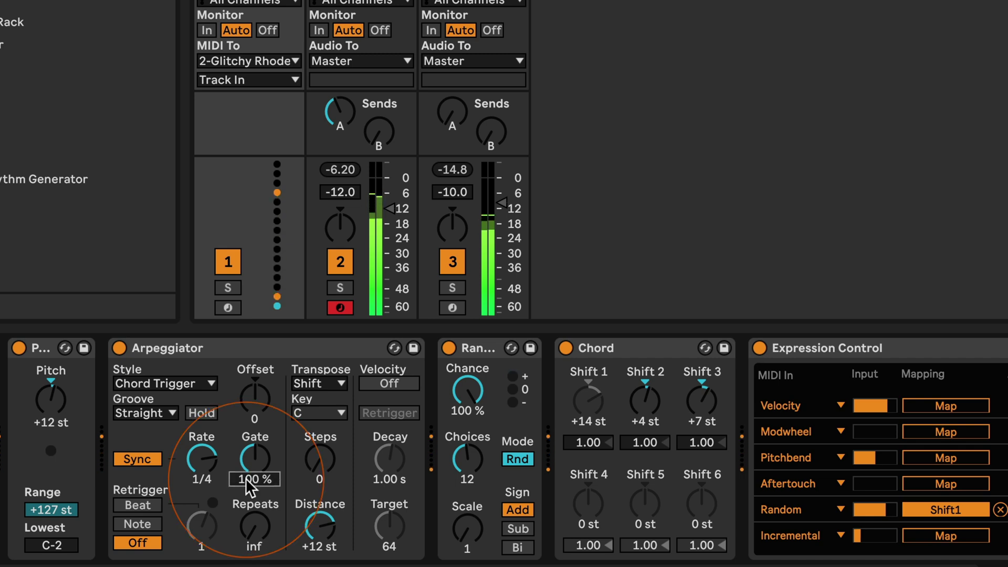
type("90")
key("Return")
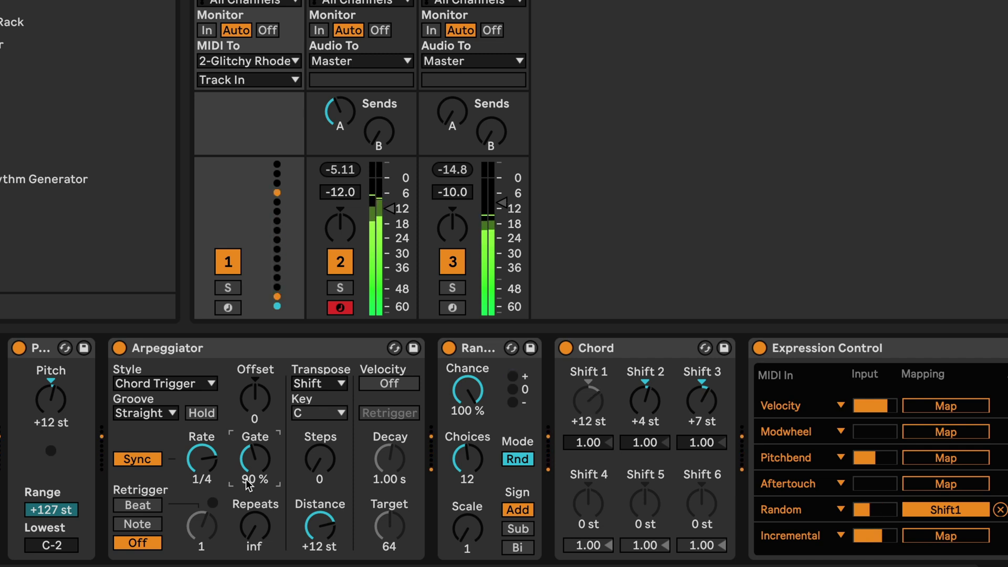
- Set the Arpeggiator rate to 1/3
left_click_drag(201, 459, 201, 451)
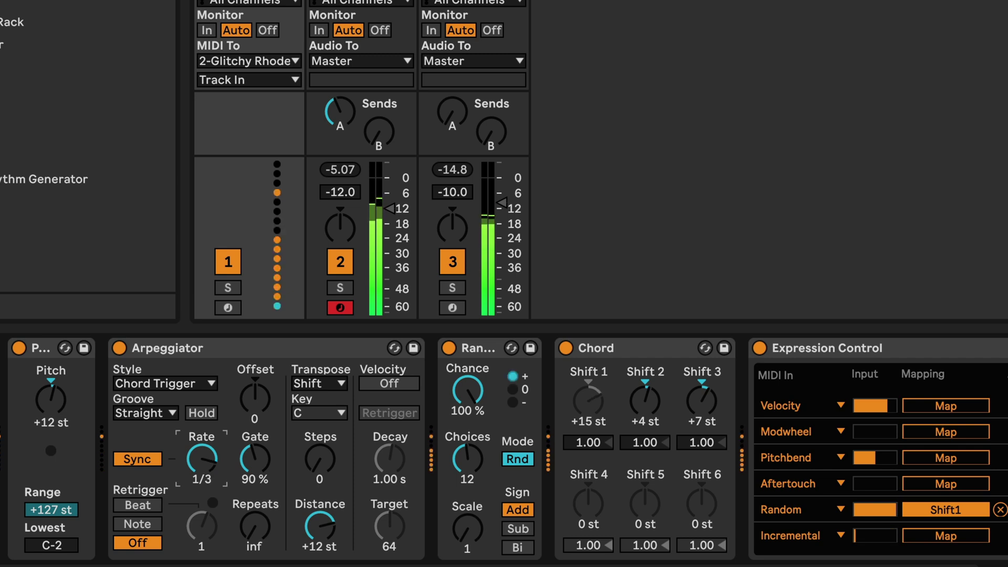
left_click(205, 468)
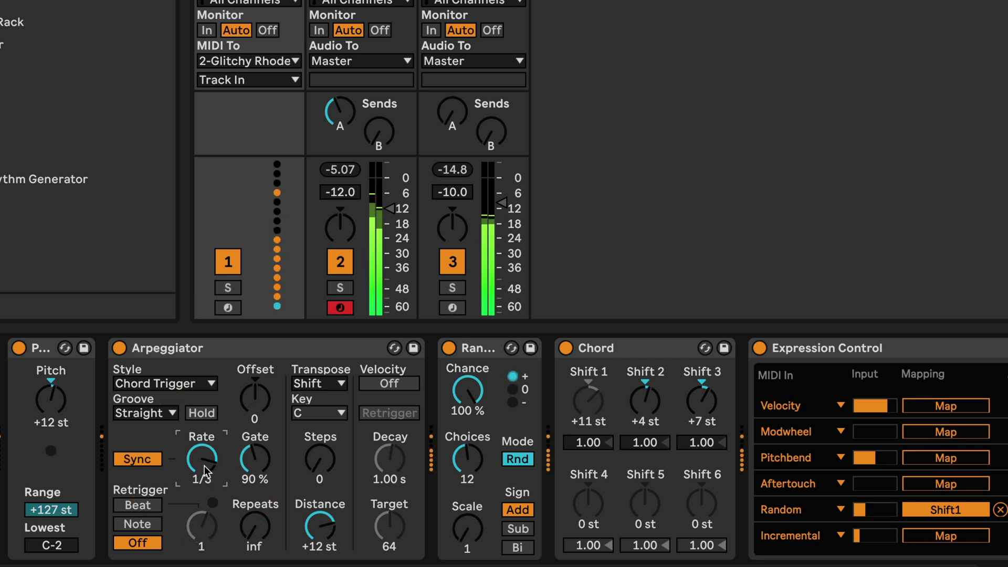
left_click(205, 470)
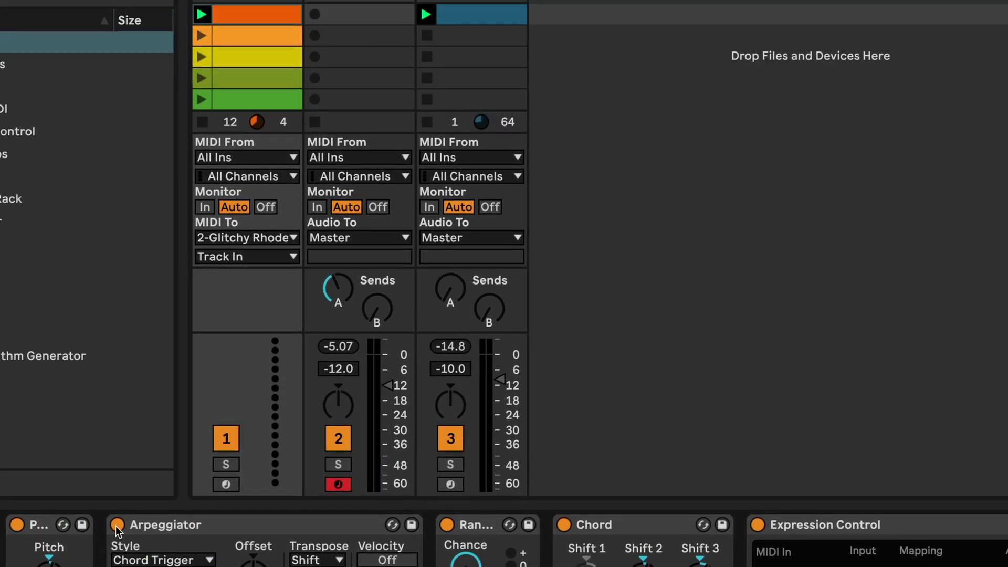
- Return to the Note Gen device chain and turn the Arpeggiator rate to 1/8
left_click(238, 78)
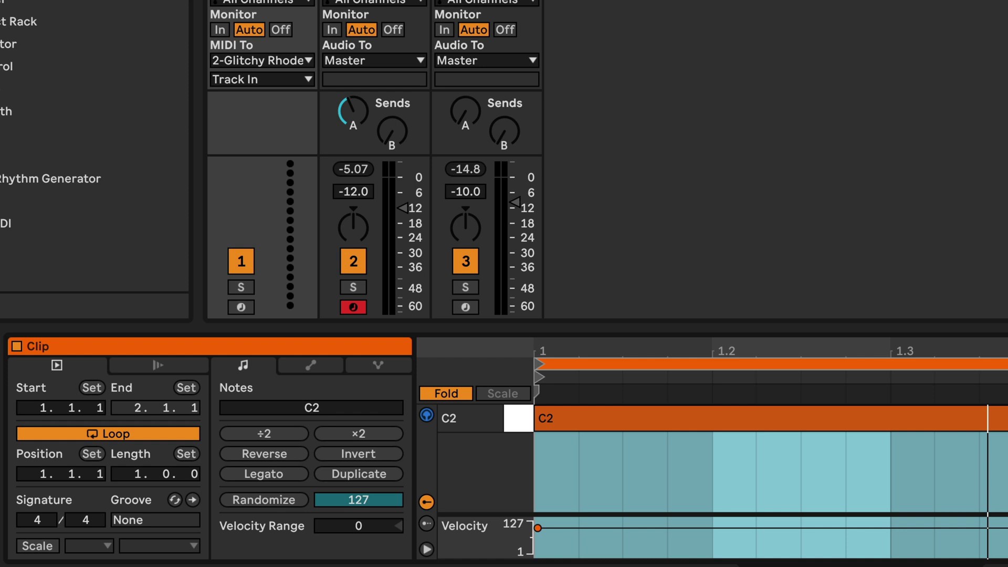
key("shift+Tab")
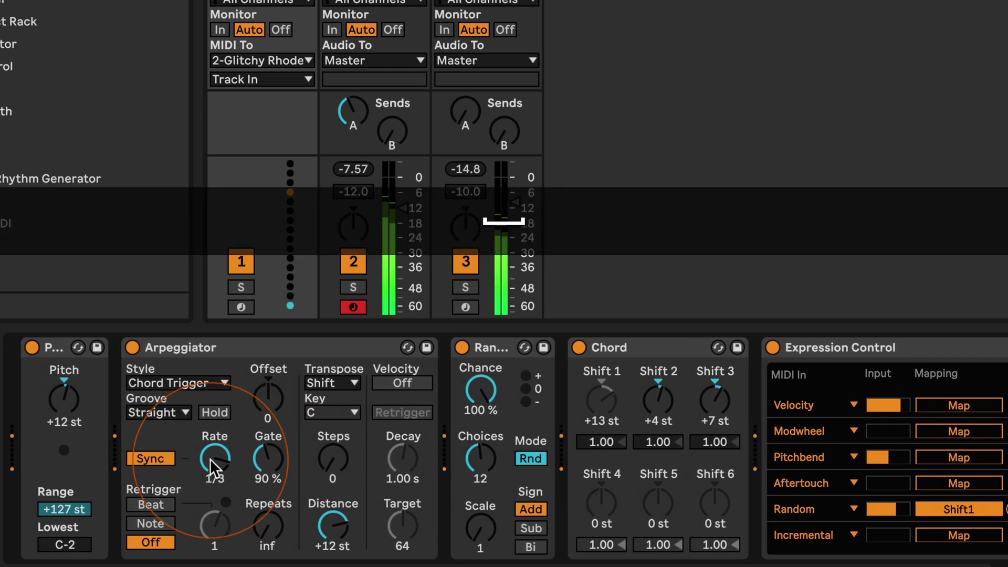
left_click_drag(209, 457, 209, 447)
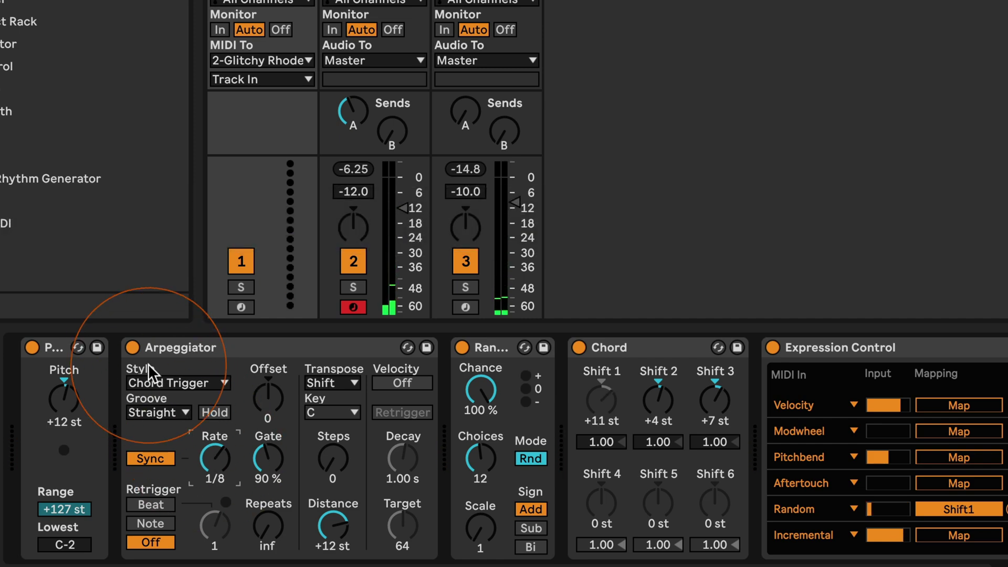
- Switch off the Arpeggiator and place Note Echo after Expression Control, before Major
left_click(133, 347)
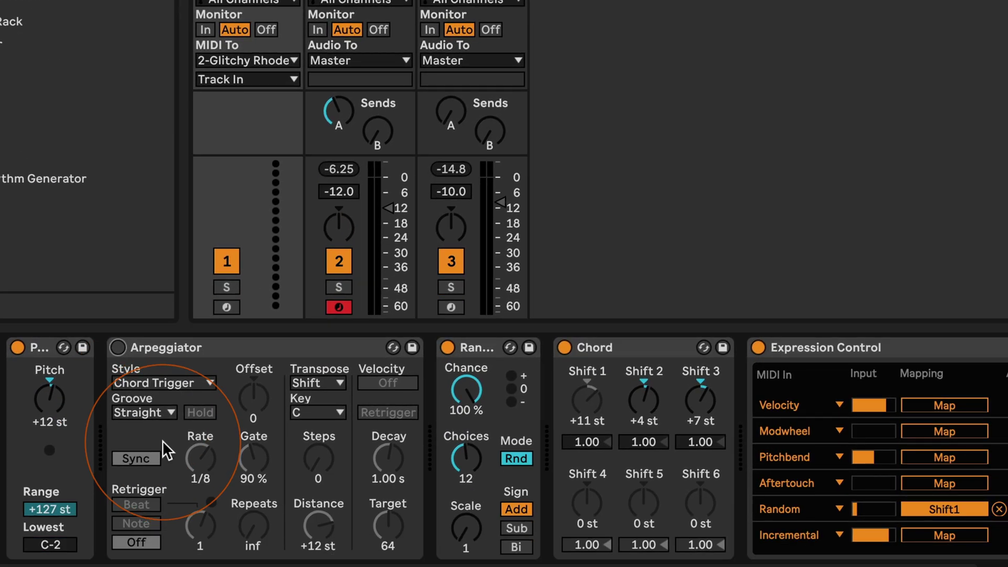
scroll(162, 440, "right", 10)
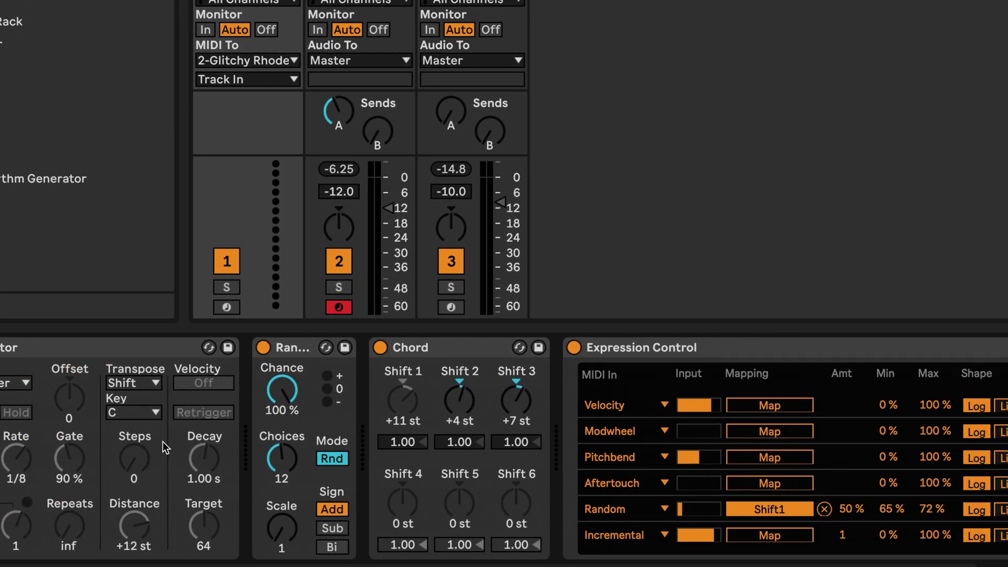
scroll(163, 442, "right", 2)
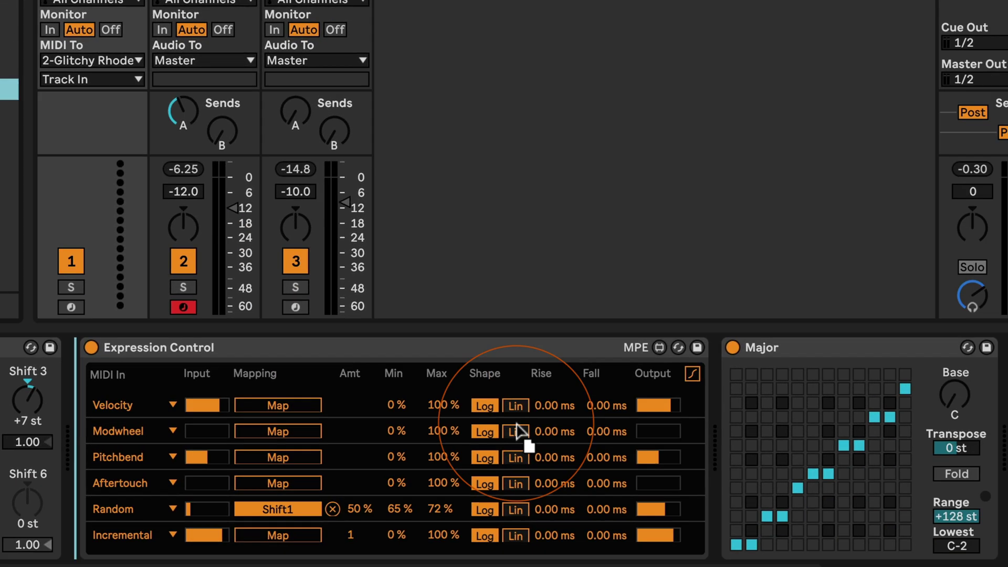
left_click_drag(724, 439, 723, 440)
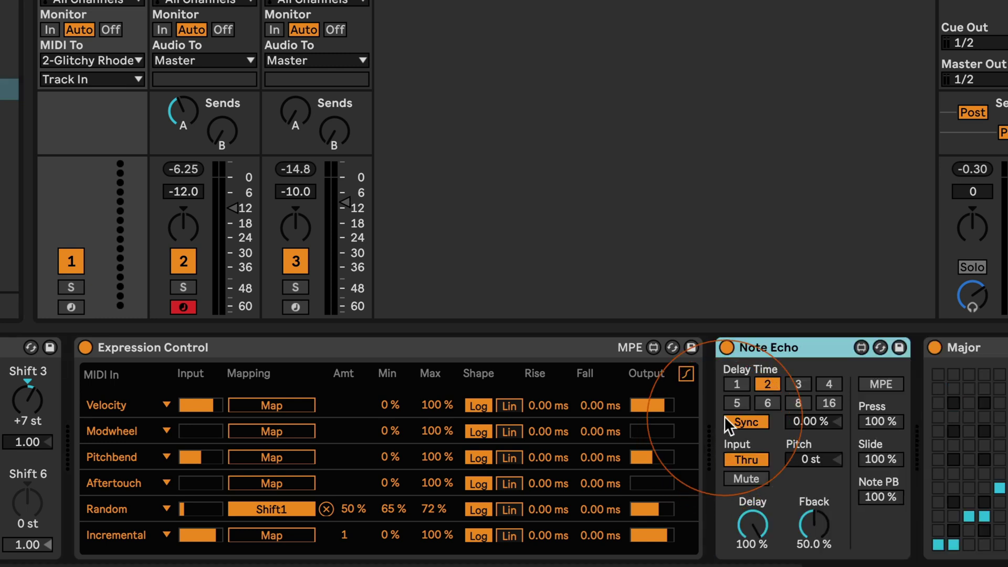
- Set Note Echo to delay time 8 with 25.2 % feedback, leaving it switched on
left_click(799, 403)
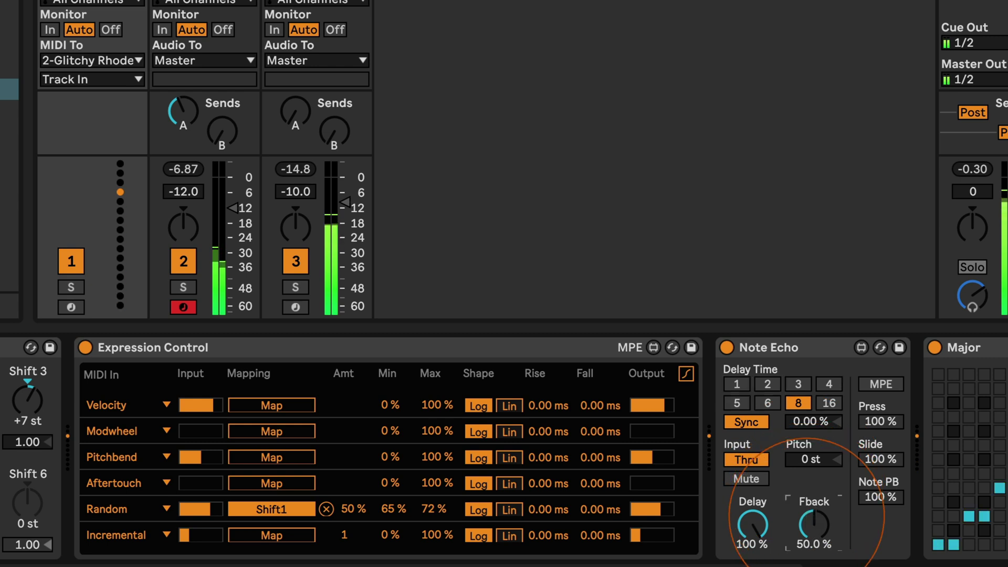
left_click_drag(814, 524, 809, 504)
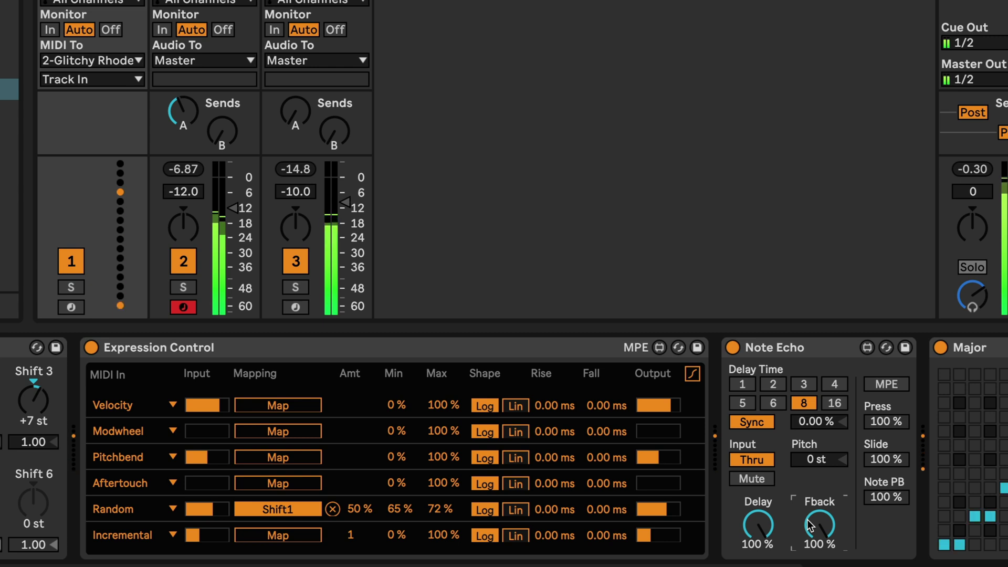
scroll(781, 420, "right", 4)
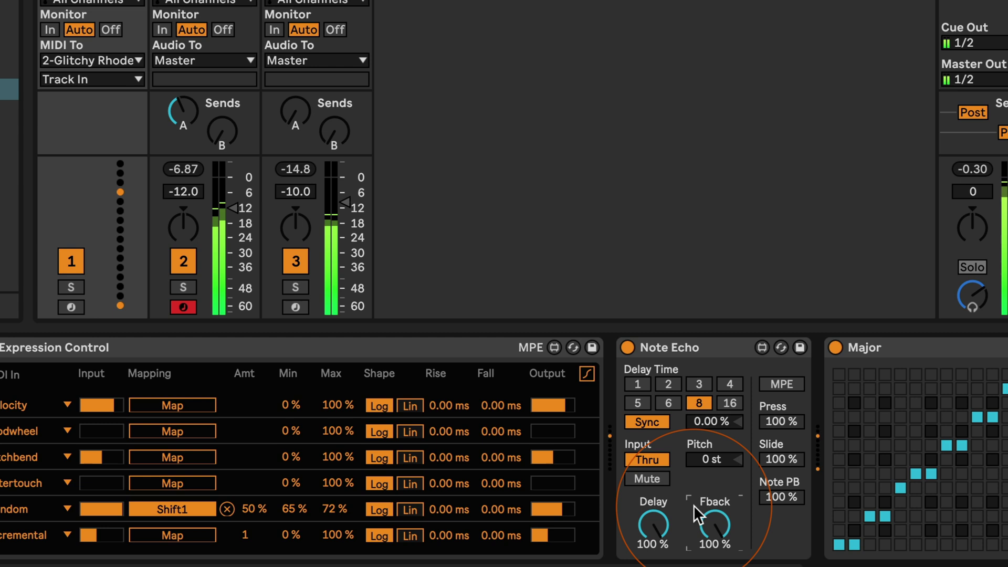
left_click_drag(713, 527, 715, 565)
left_click(626, 347)
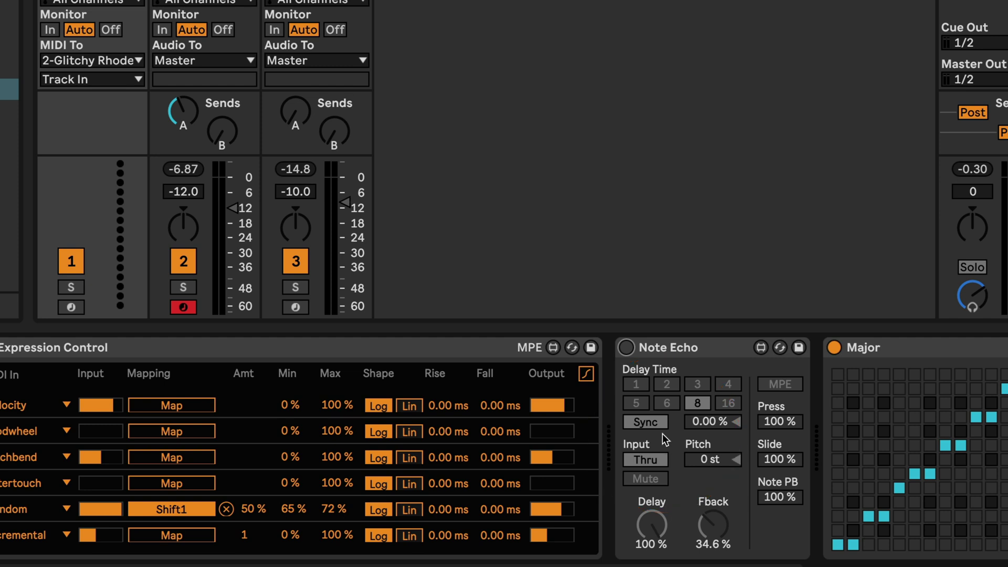
left_click(709, 522)
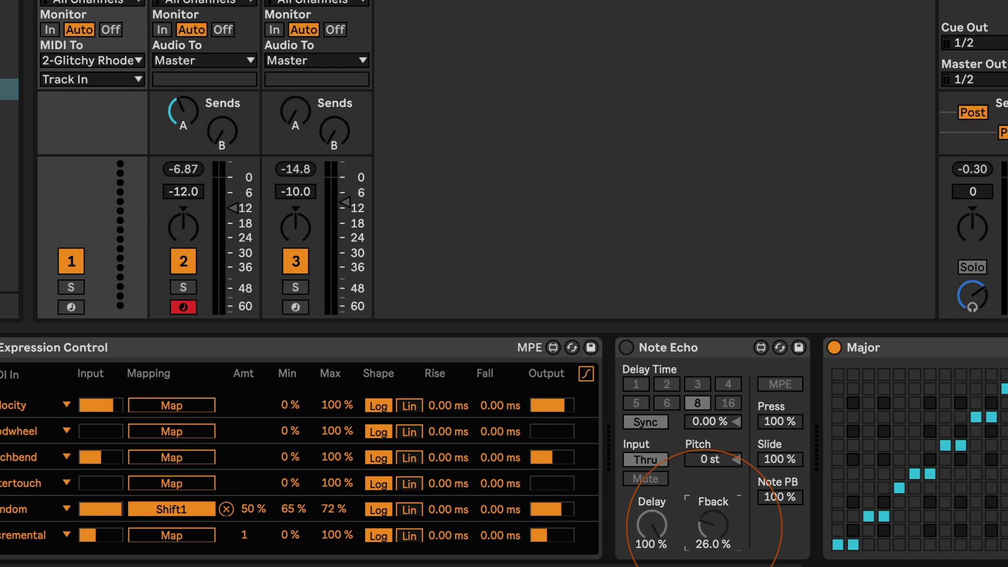
mouse_move(705, 523)
left_mouse_down()
mouse_move(705, 535)
mouse_move(705, 527)
left_mouse_up()
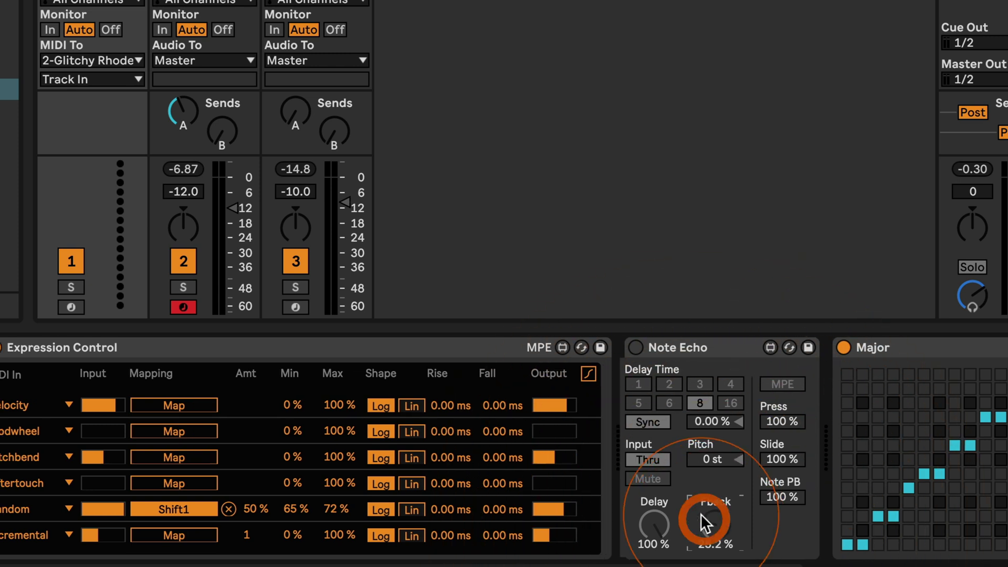
left_click(636, 348)
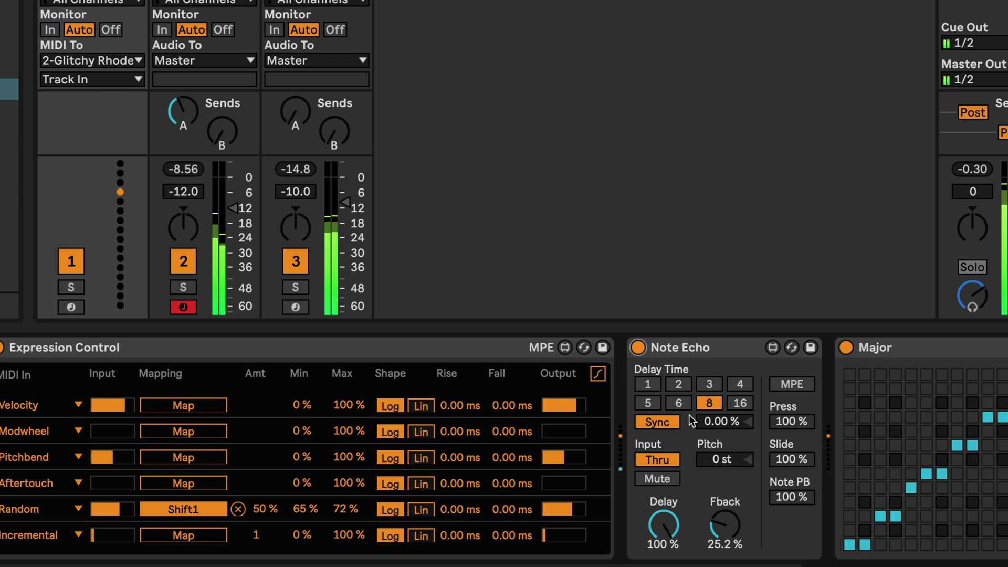
- Try delay time 3, then settle Note Echo's delay time on 5
left_click(710, 383)
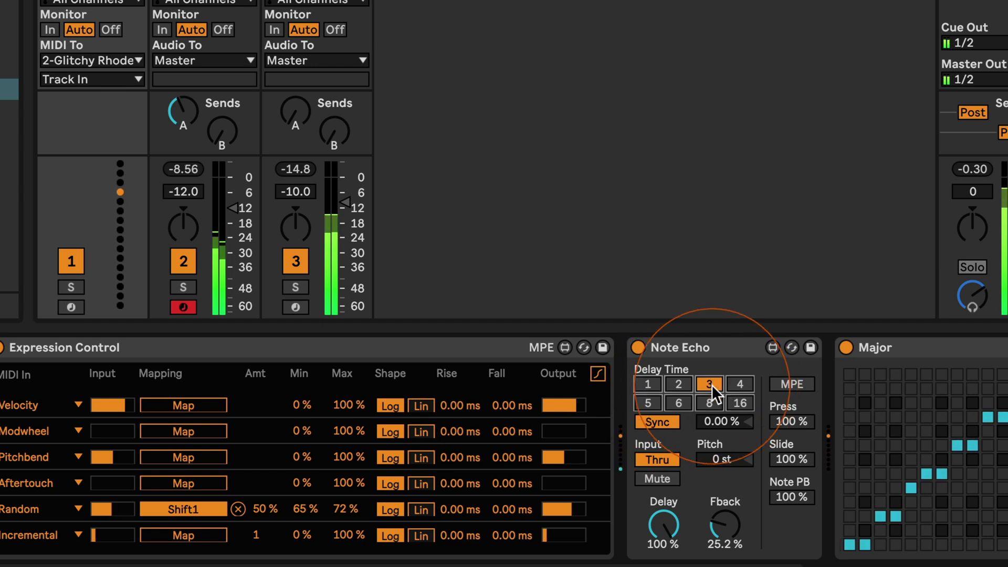
left_click(649, 407)
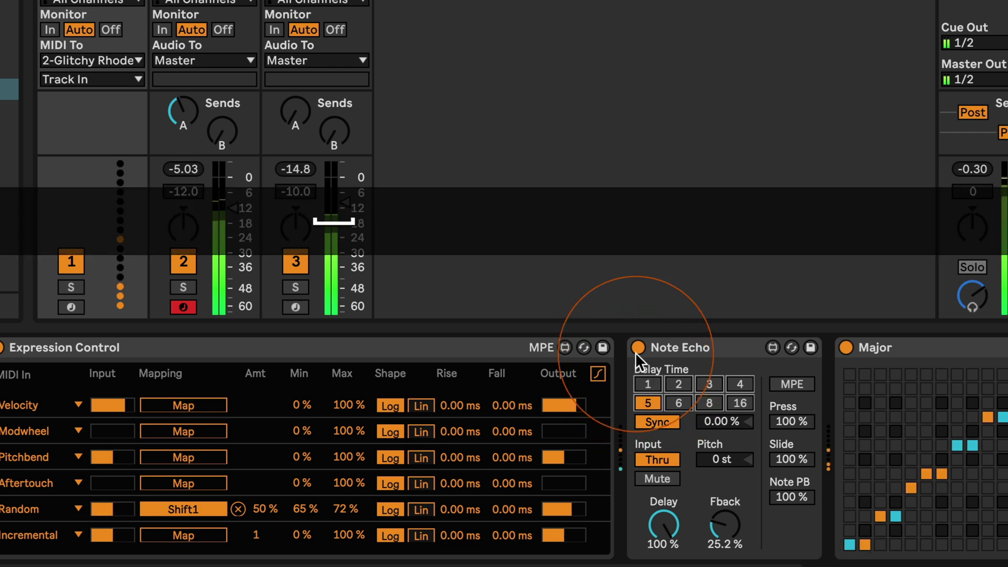
- Toggle Note Echo off and on, then switch the Arpeggiator back on
left_click(638, 348)
left_click(637, 351)
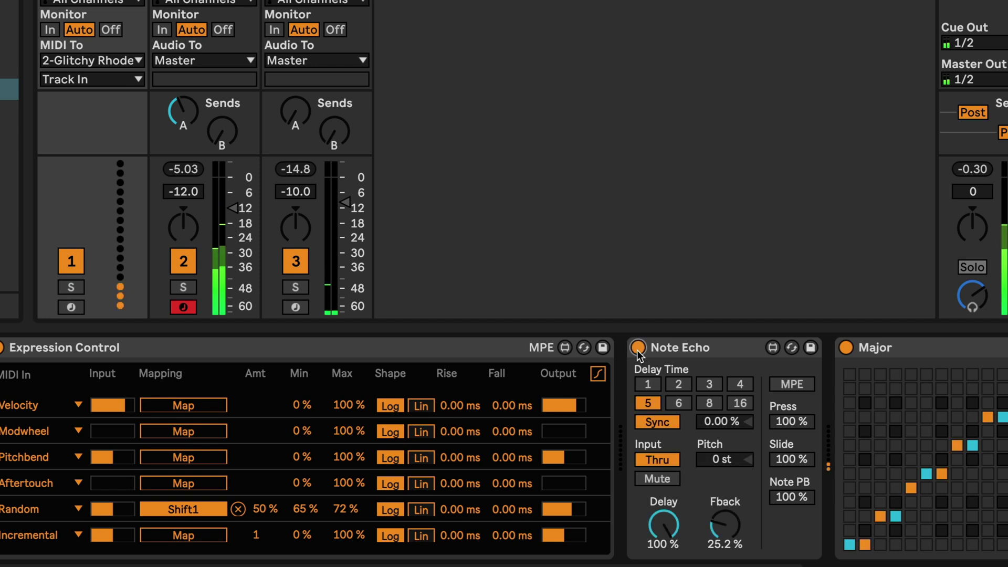
scroll(458, 419, "left", 10)
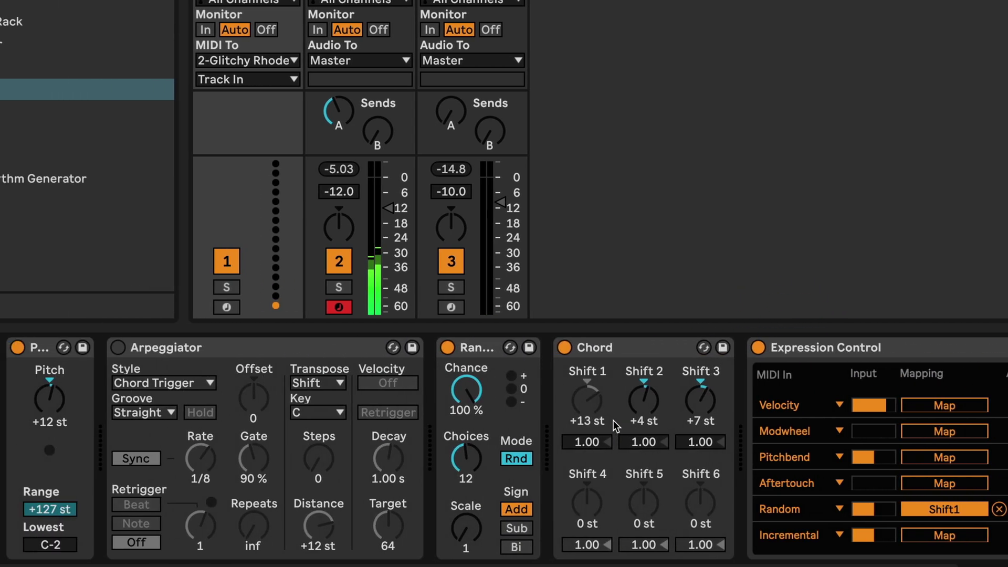
left_click(117, 347)
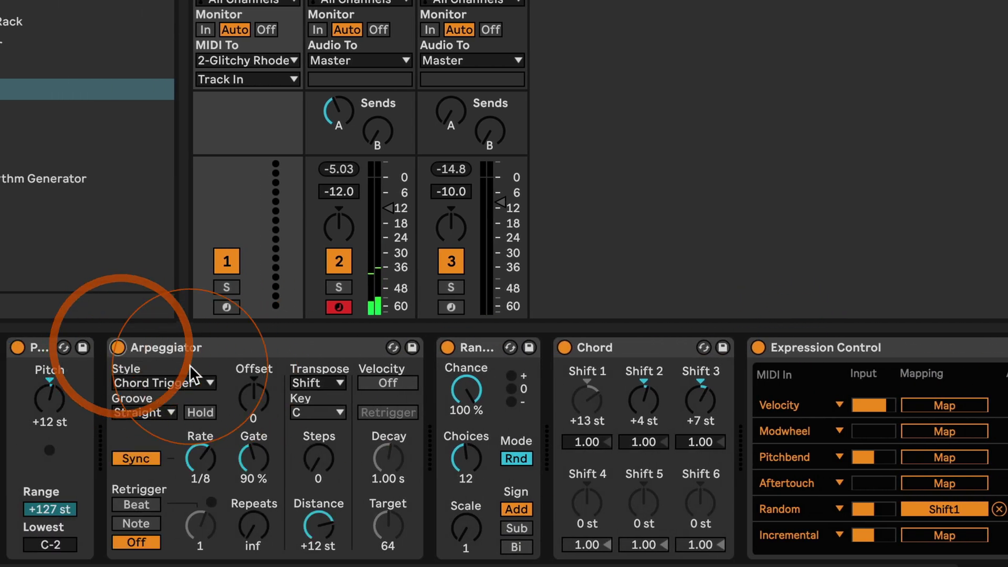
- Slow the Arpeggiator rate from 1/8 to 1/2
scroll(198, 367, "right", 3)
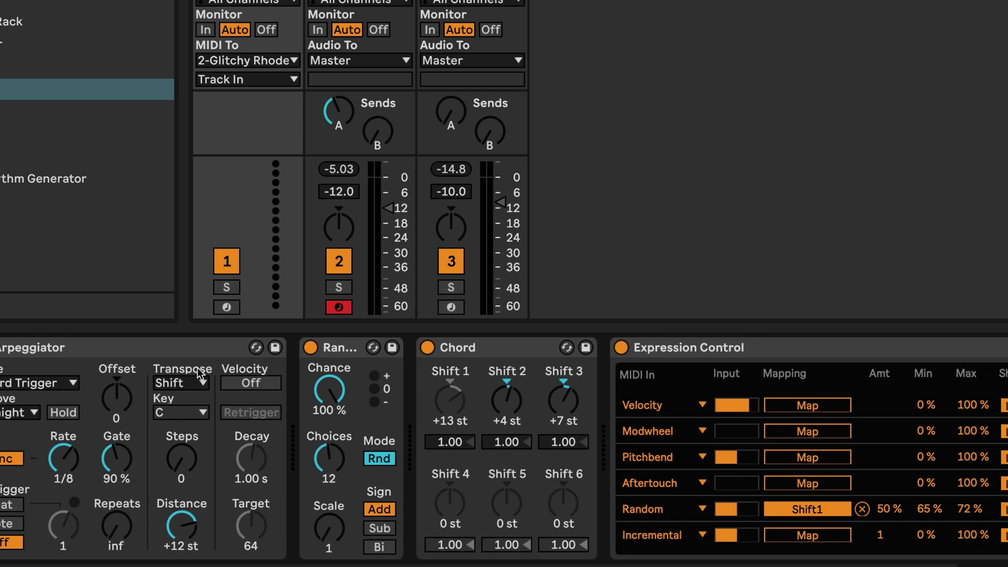
scroll(198, 367, "left", 1)
left_click(198, 466)
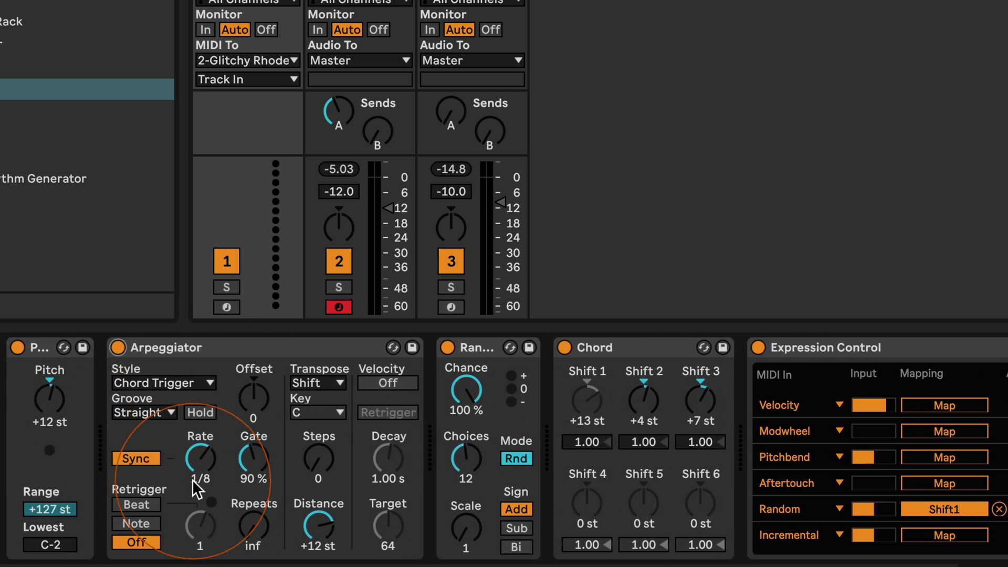
left_click_drag(199, 466, 198, 462)
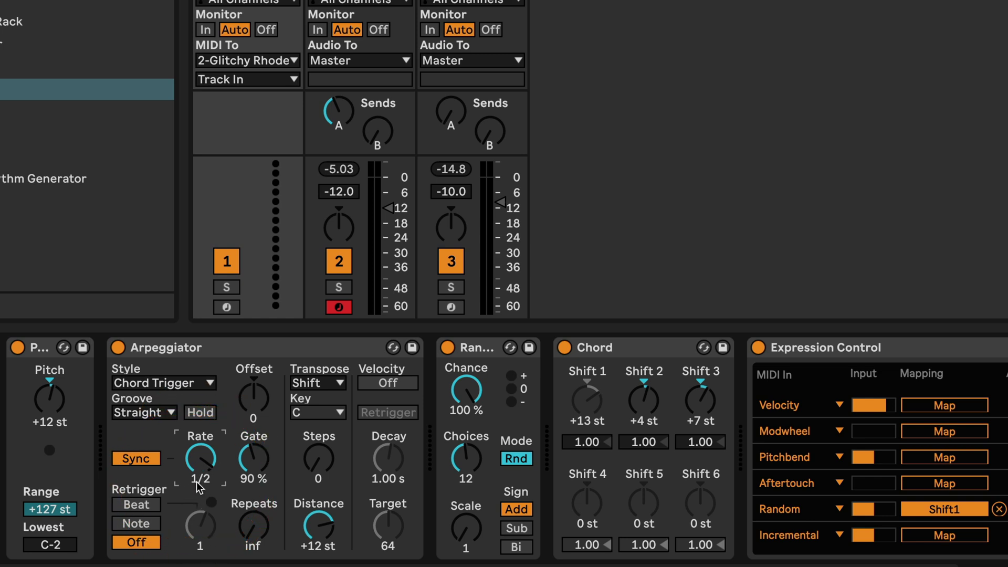
left_click(198, 485)
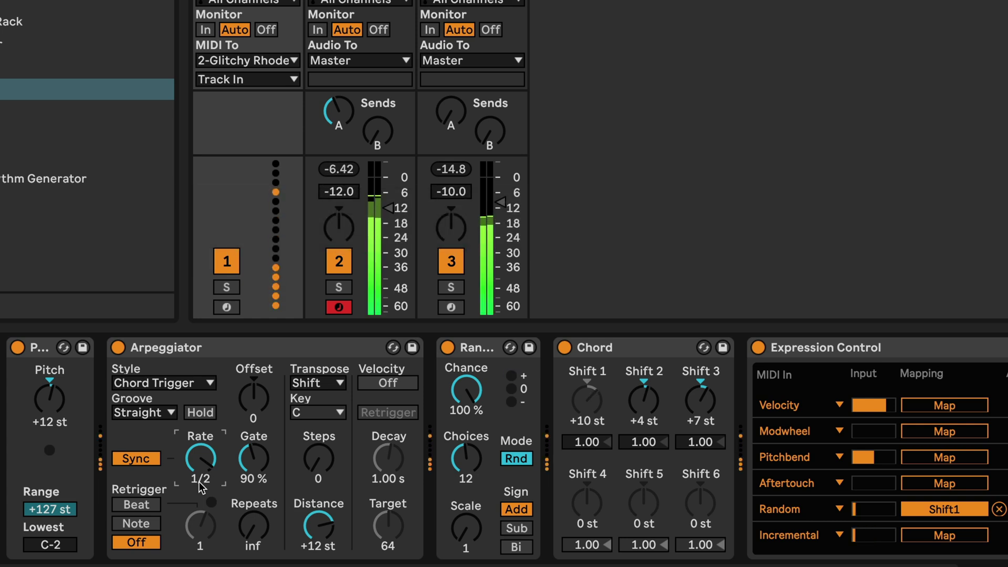
left_click(198, 456)
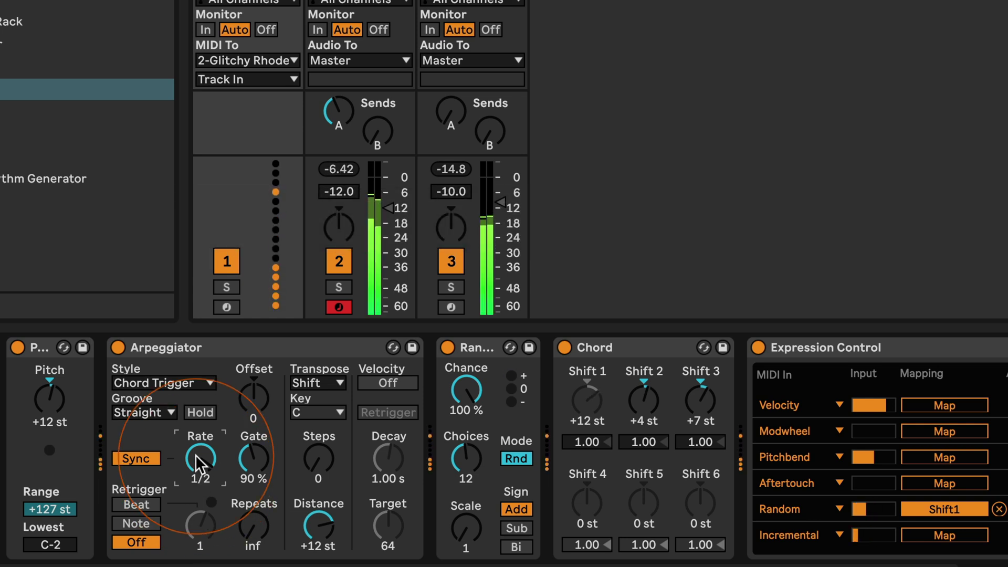
scroll(195, 452, "right", 3)
scroll(193, 444, "right", 6)
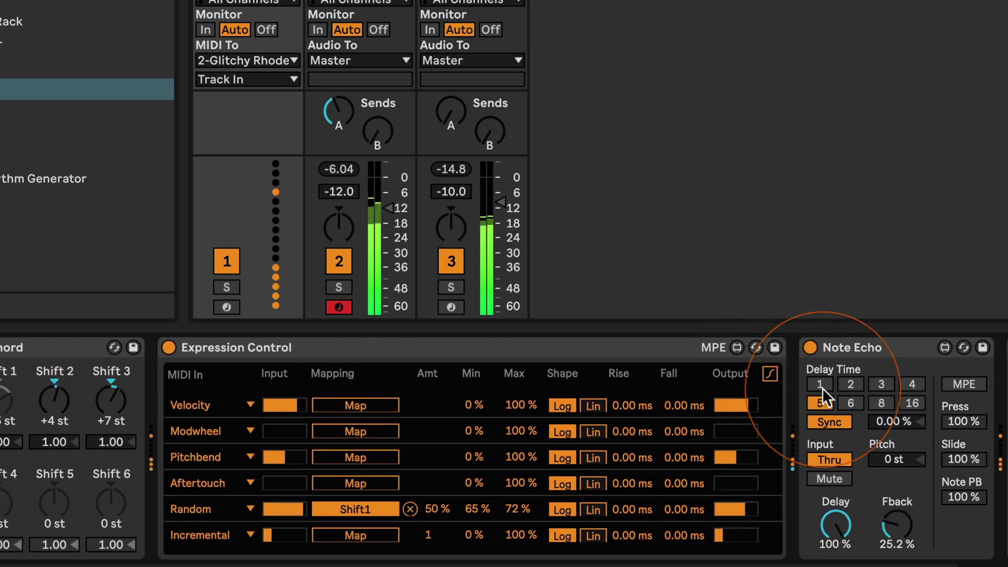
- Set Note Echo's delay time back to 3 and switch Note Echo off
left_click(874, 385)
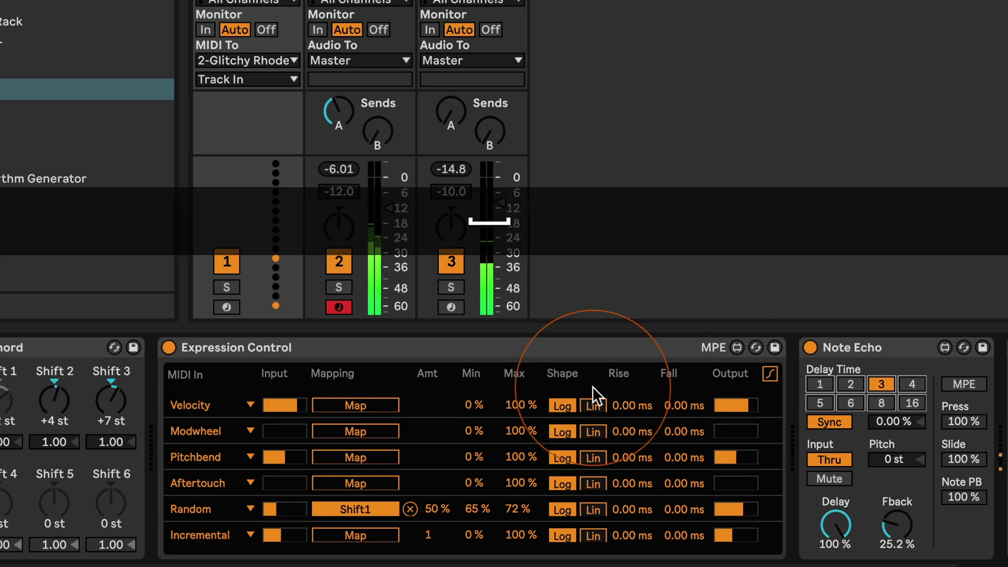
left_click(811, 349)
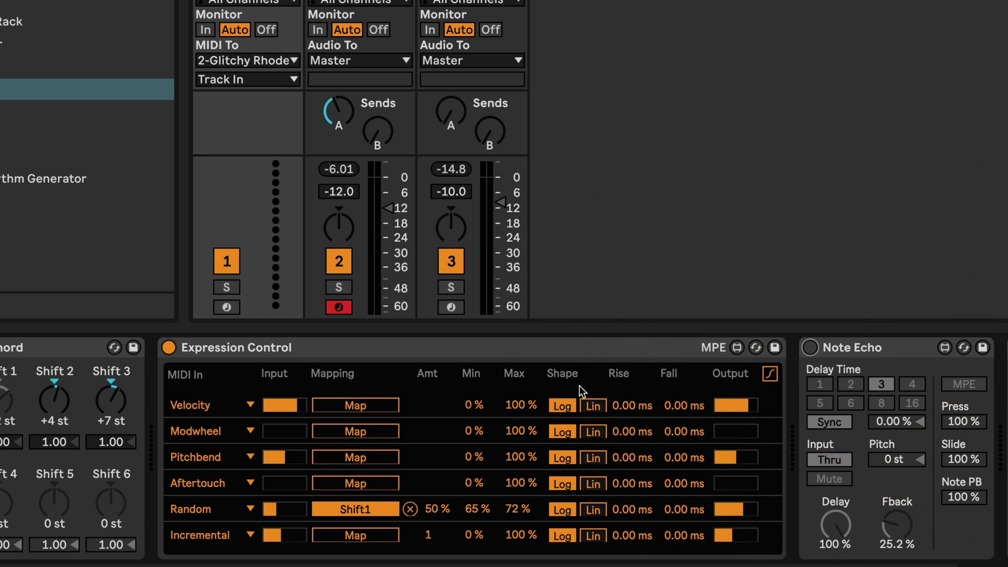
scroll(579, 386, "right", 5)
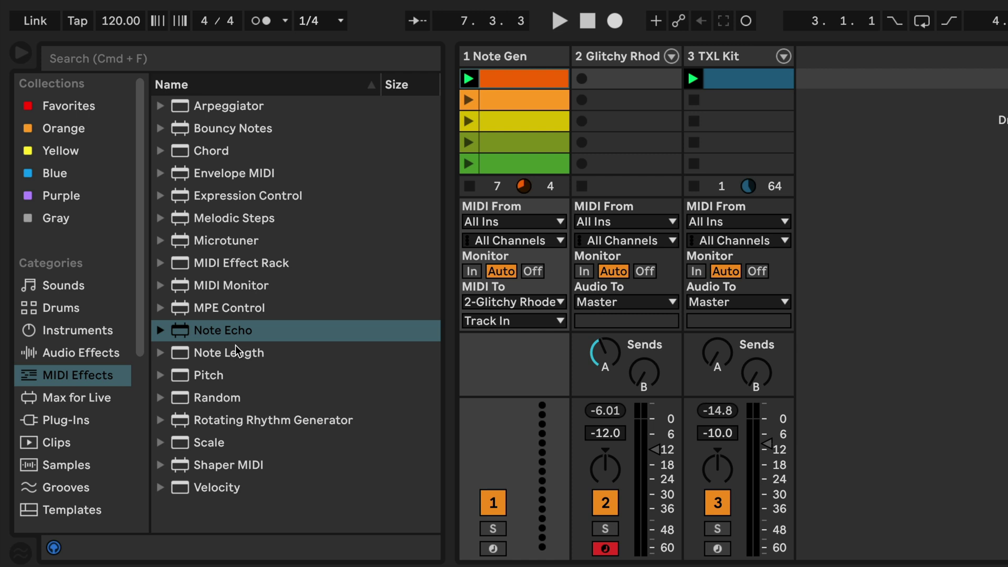
- Insert a Velocity effect before the Major device and raise its Random amount
left_click(181, 488)
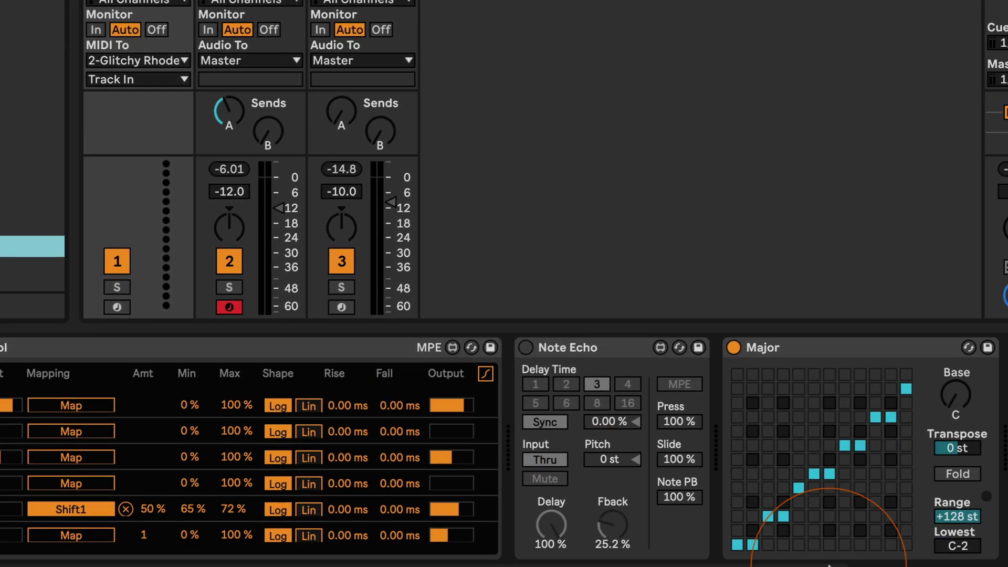
mouse_move(1003, 493)
left_mouse_down()
mouse_move(893, 500)
mouse_move(720, 463)
mouse_move(715, 452)
left_mouse_up()
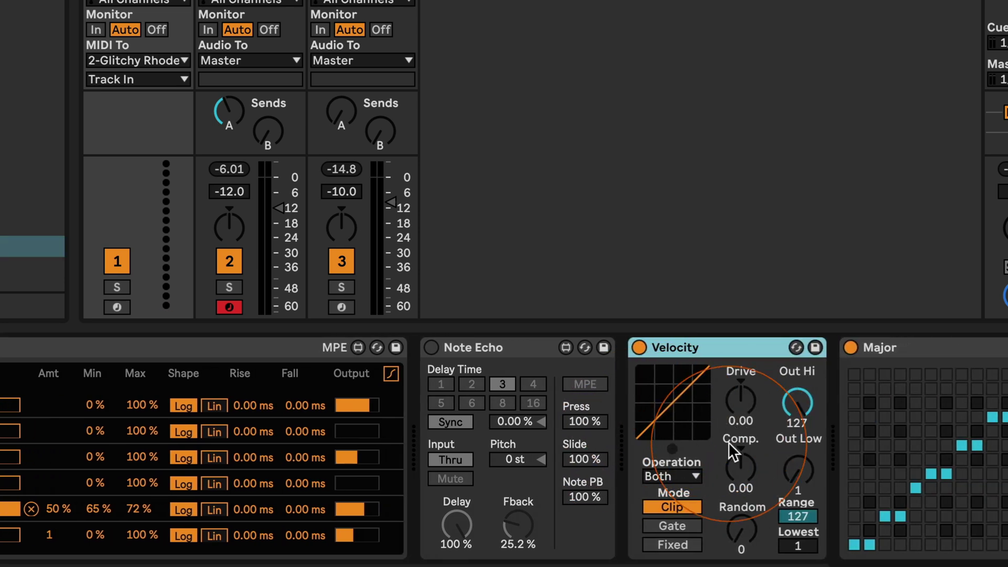
left_click(740, 532)
left_click_drag(740, 531, 741, 519)
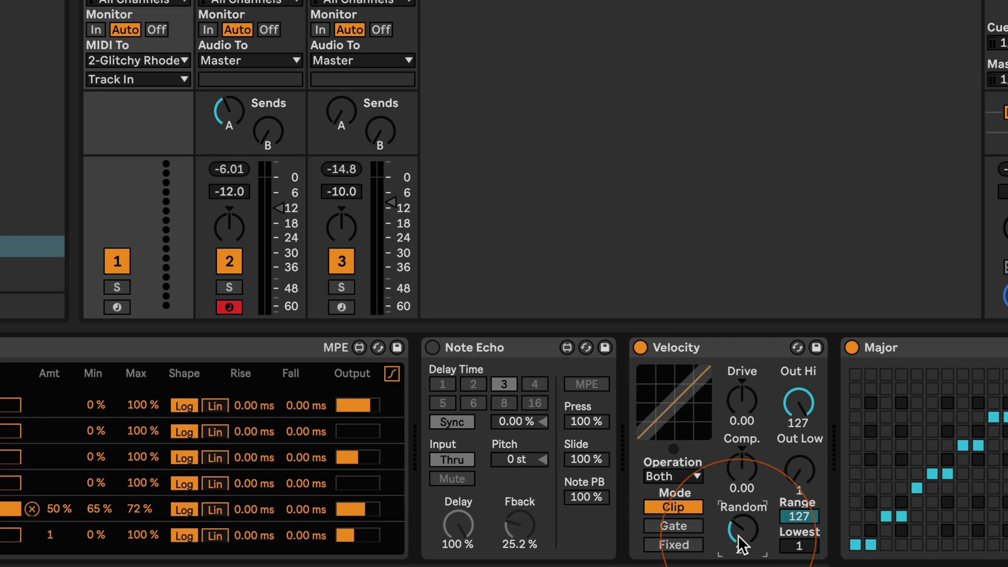
mouse_move(738, 534)
left_mouse_down()
mouse_move(738, 512)
mouse_move(743, 546)
left_mouse_up()
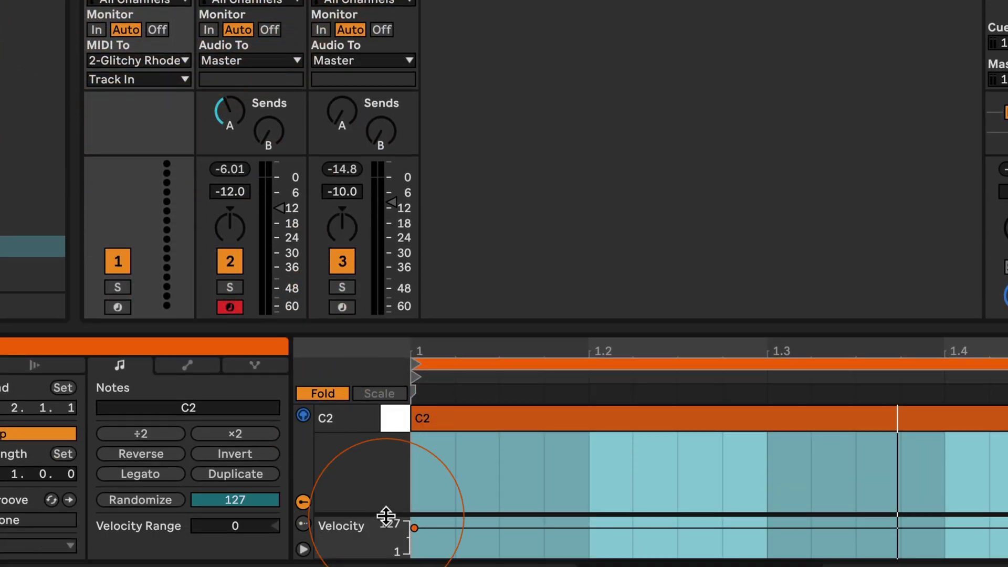
- Check the first Note Gen clip's notes, then fine-tune Velocity's Random to 32
left_click(413, 529)
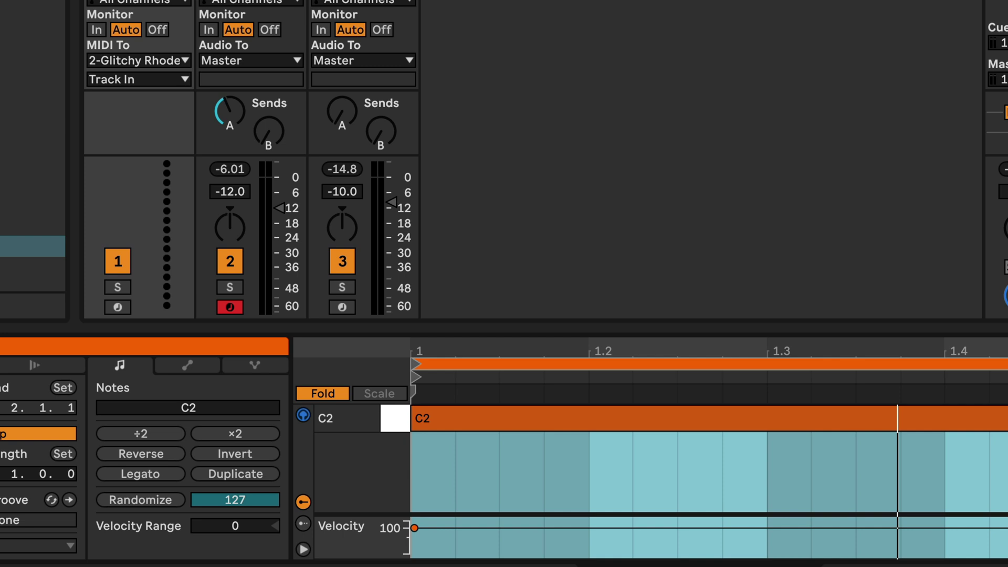
key("shift+Tab")
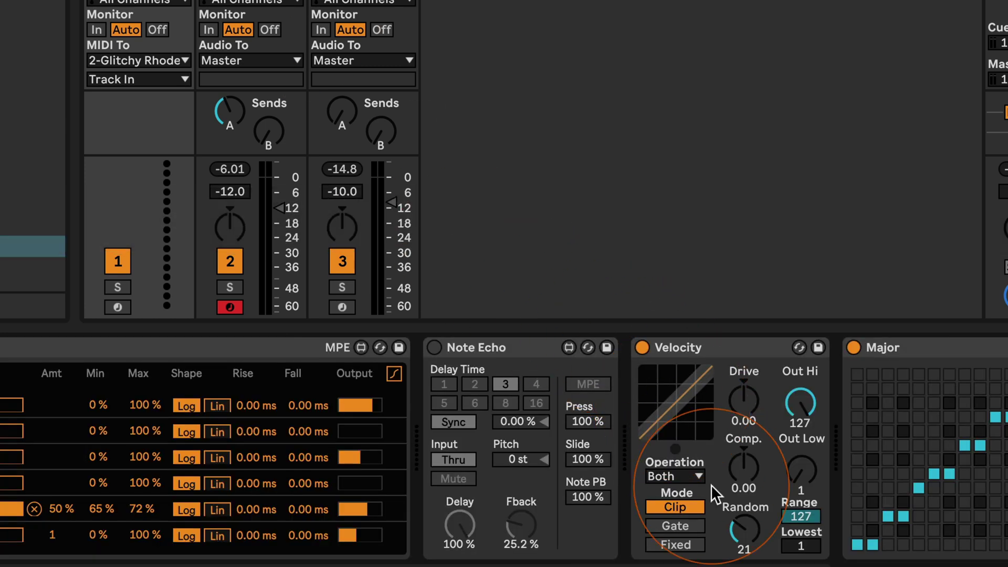
left_click_drag(742, 531, 742, 519)
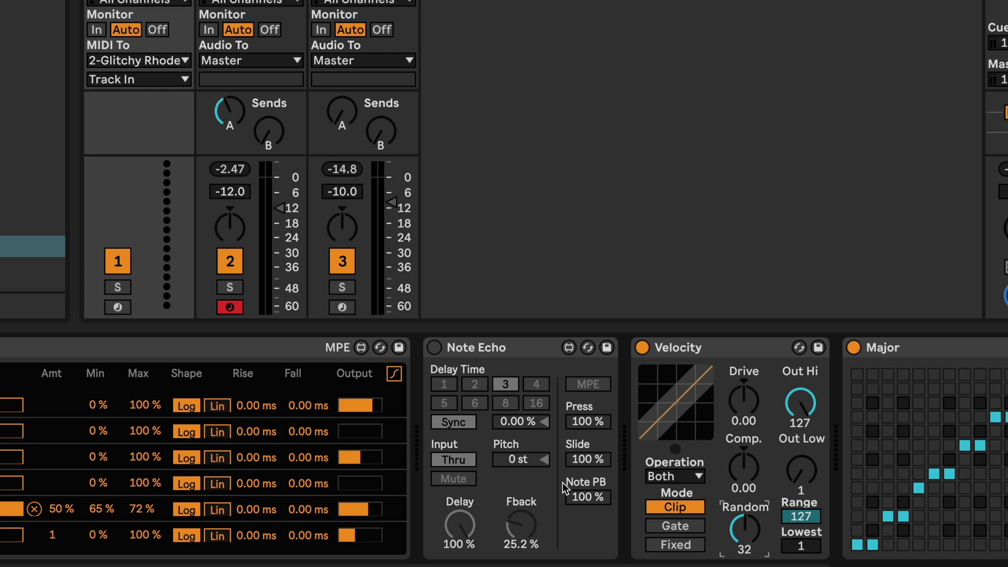
- Launch the second Note Gen clip and adjust the Arpeggiator rate while it plays
scroll(562, 483, "left", 5)
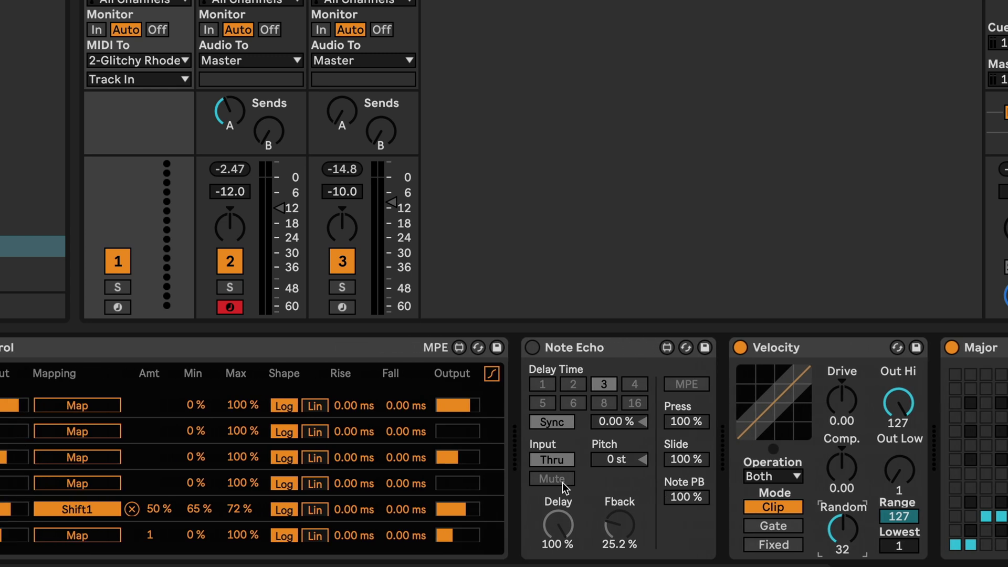
scroll(562, 483, "left", 8)
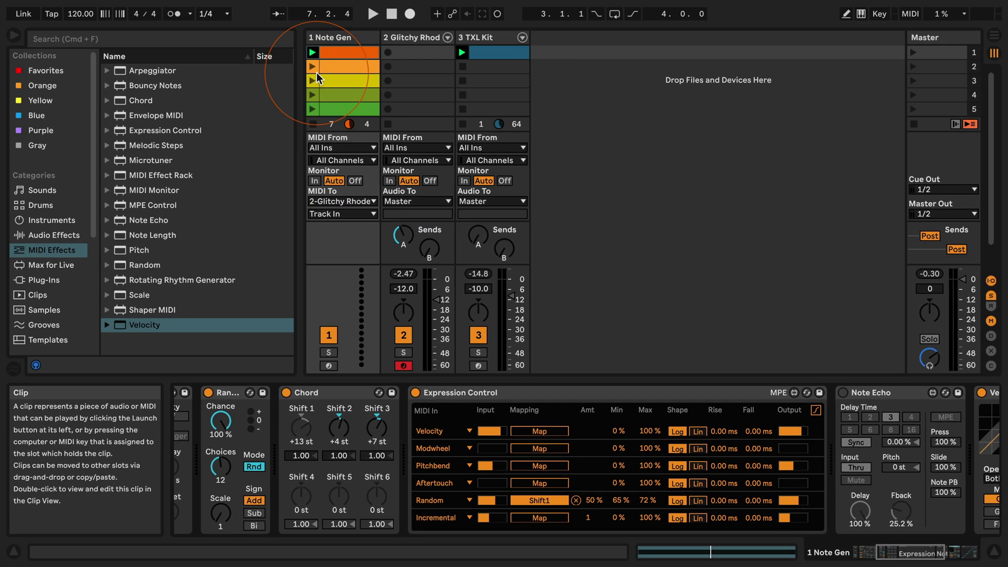
scroll(299, 495, "left", 7)
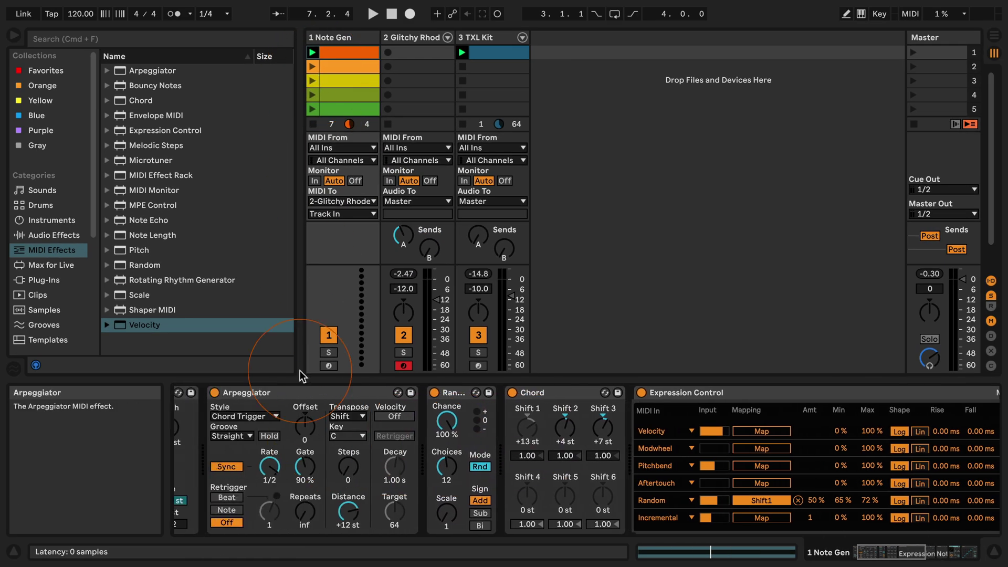
scroll(258, 446, "left", 1)
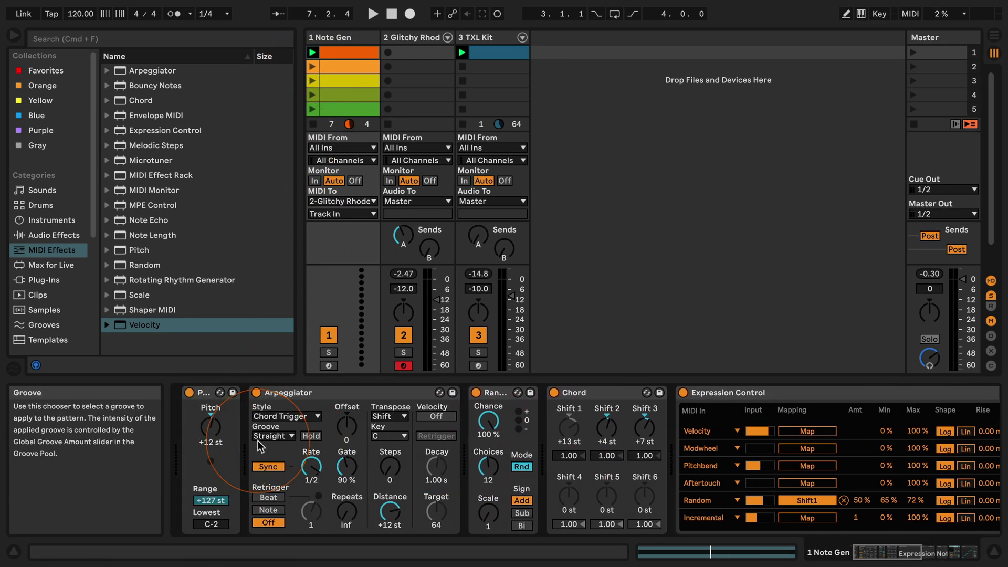
left_click(312, 66)
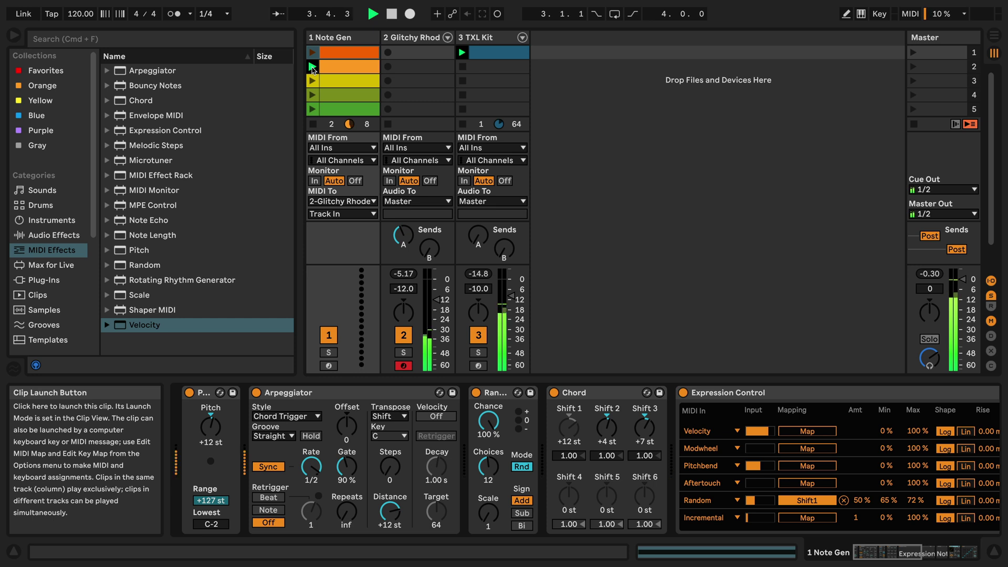
left_click_drag(311, 466, 311, 461)
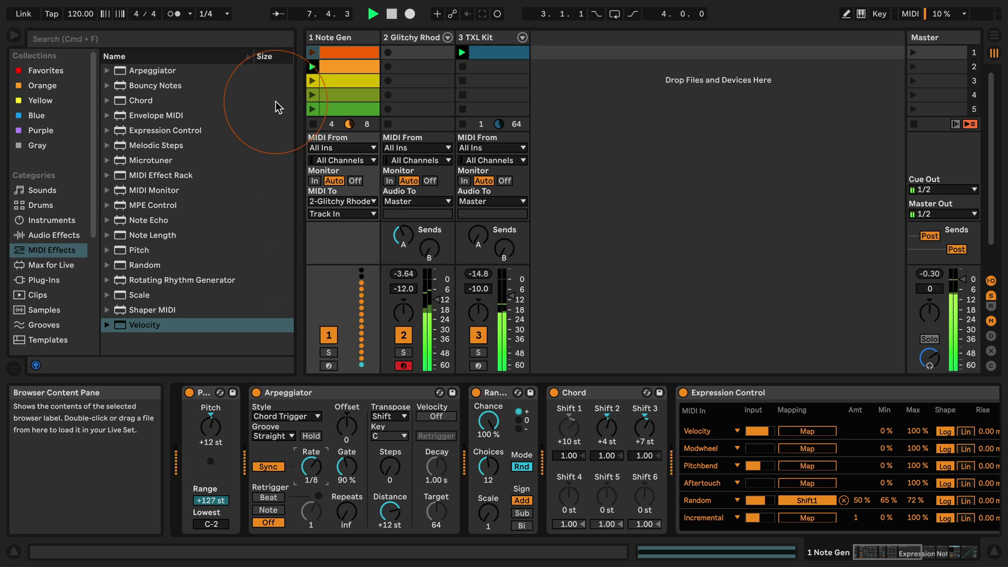
- Launch the third, fourth and fifth Note Gen clips and change the Arpeggiator rate
left_click(313, 82)
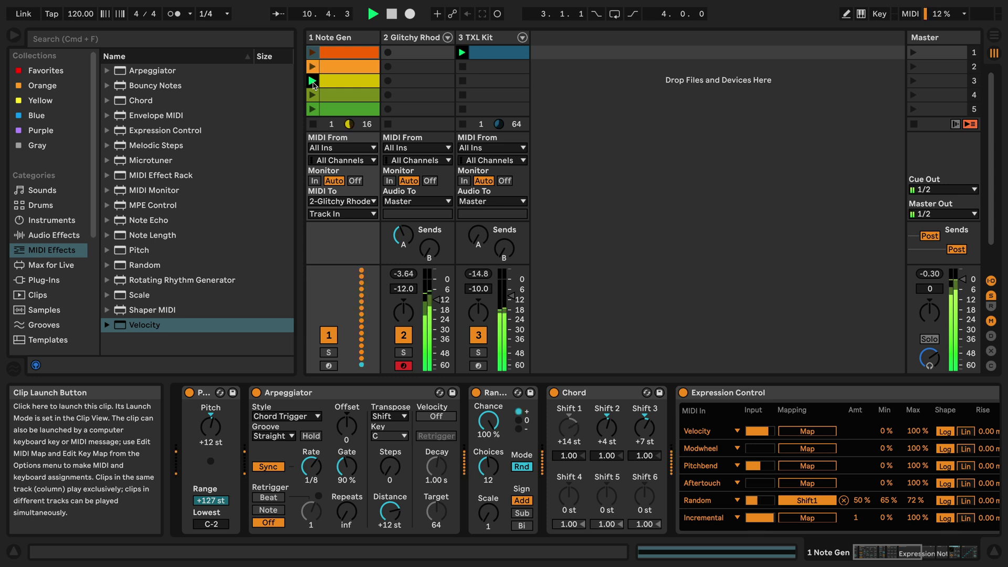
left_click(313, 94)
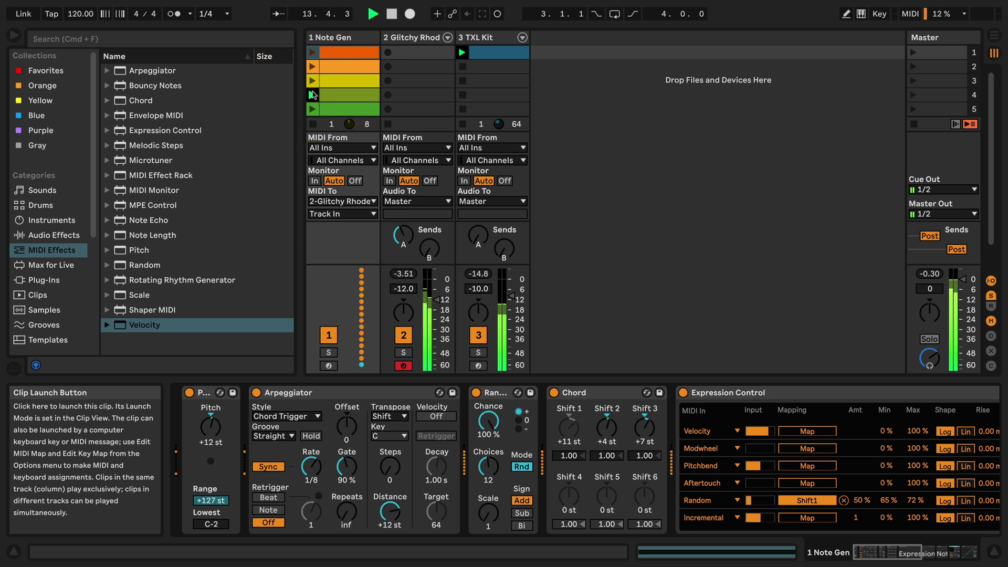
left_click(313, 109)
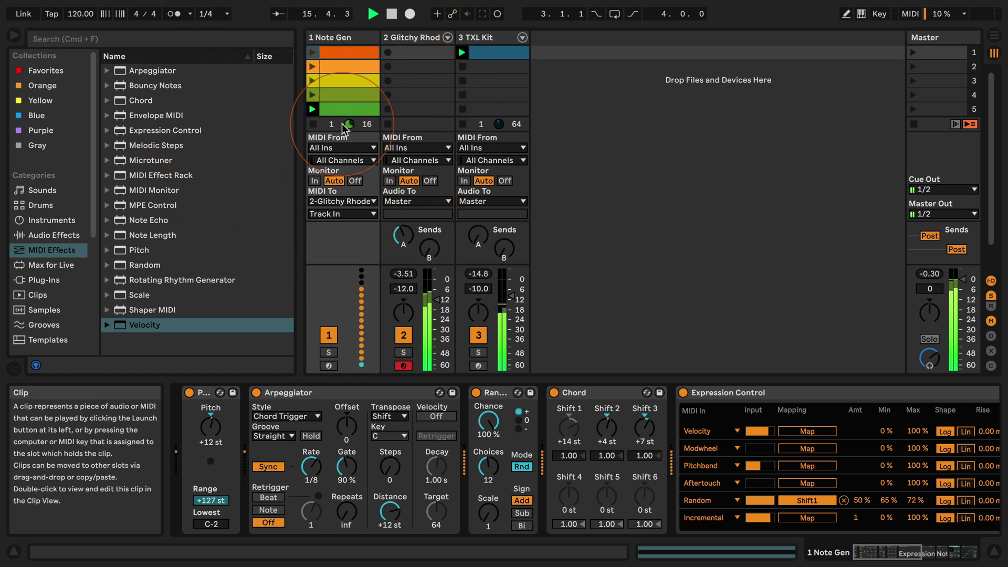
left_click_drag(311, 466, 313, 477)
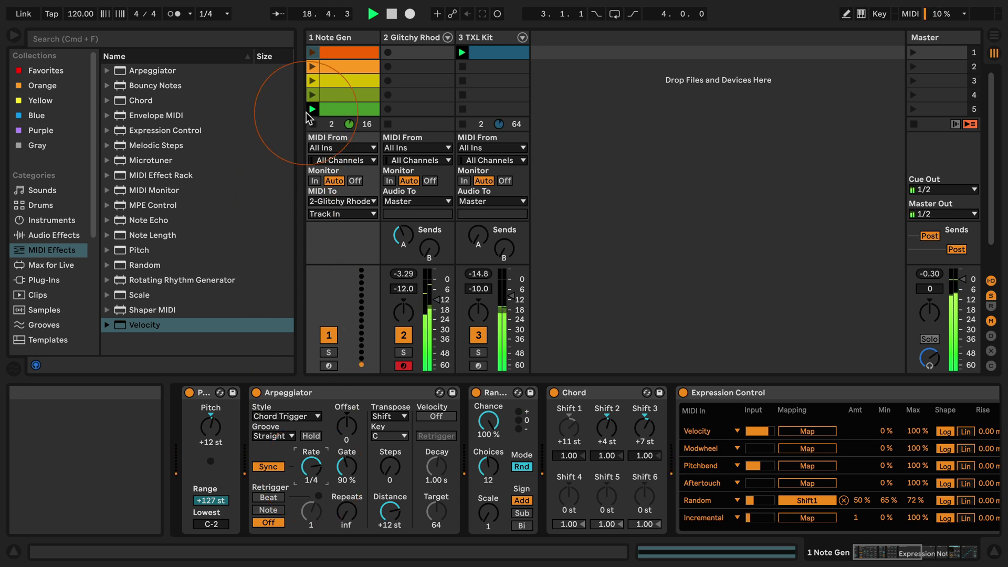
- Relaunch the fourth, third and first Note Gen clips, then stop playback
left_click(312, 95)
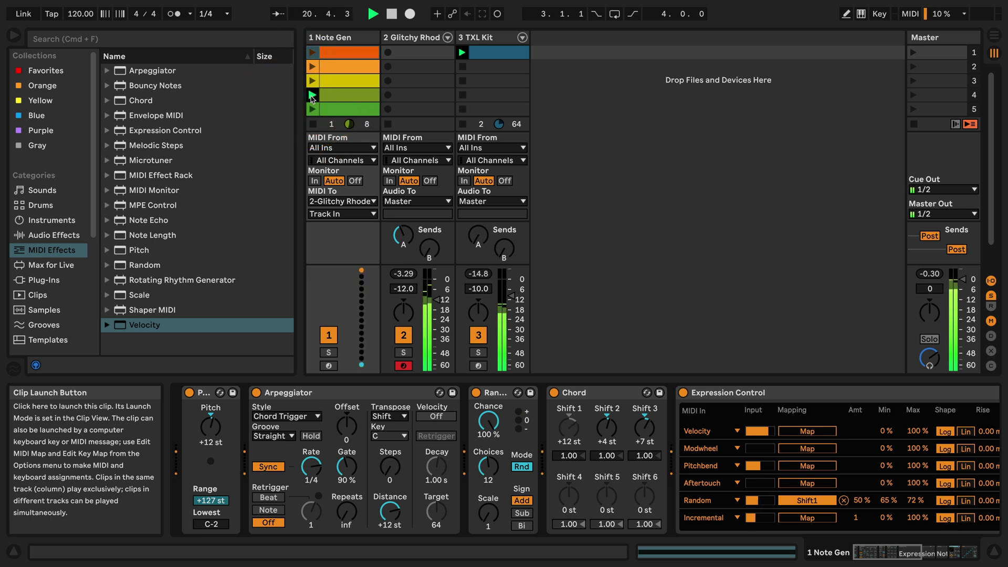
left_click(312, 81)
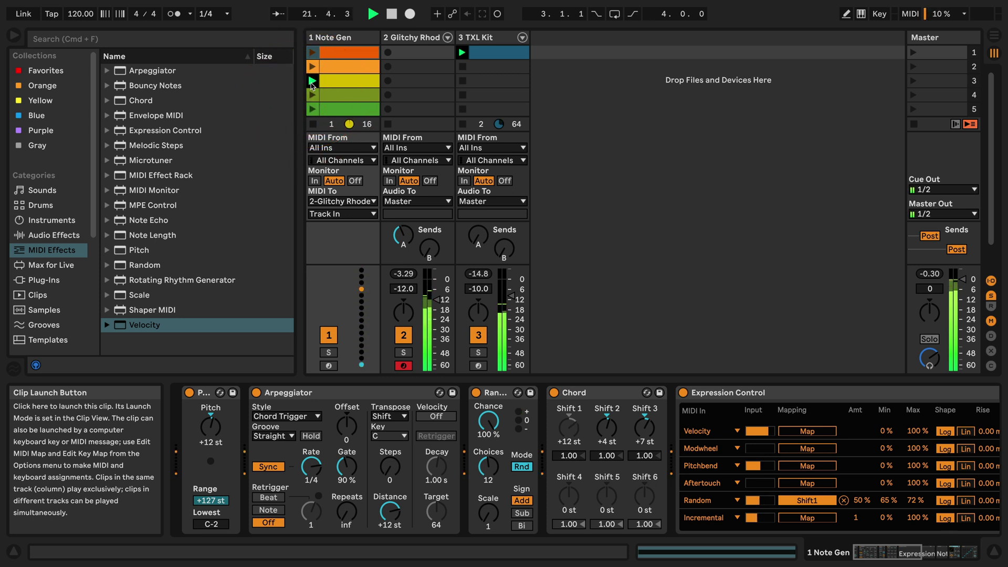
left_click(312, 52)
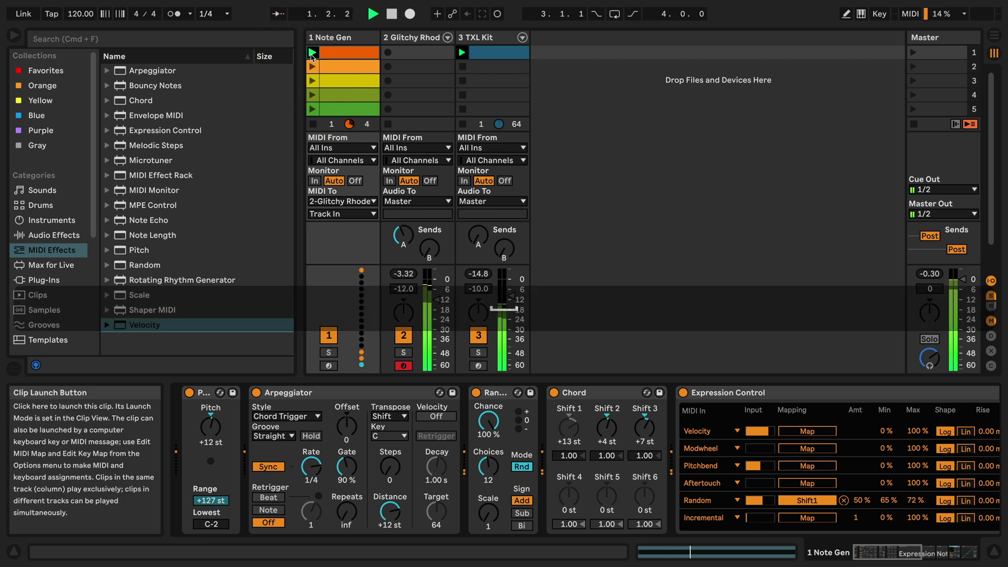
key("space")
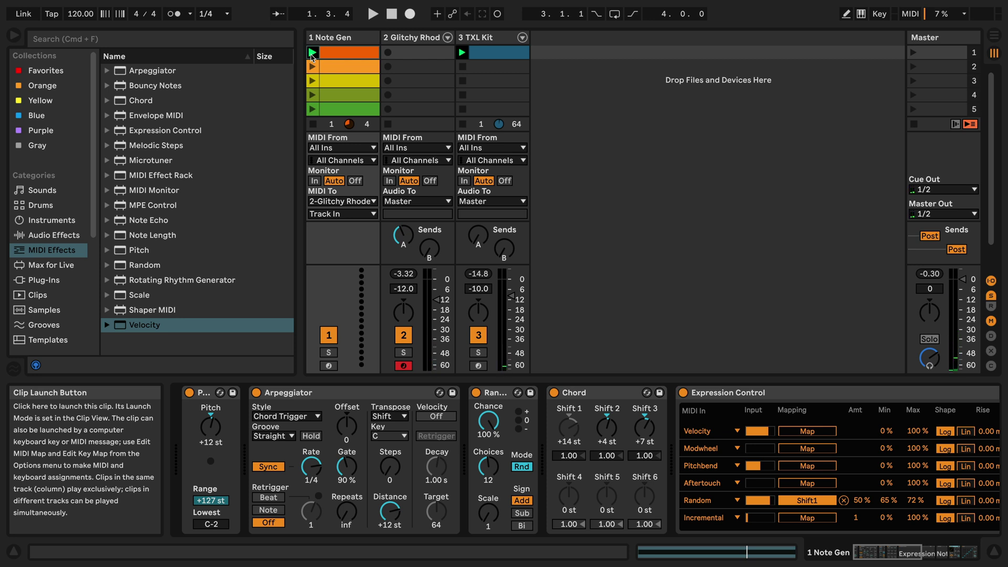
- Rewind the song position and delete the Arpeggiator and Expression Control devices
left_click(312, 55)
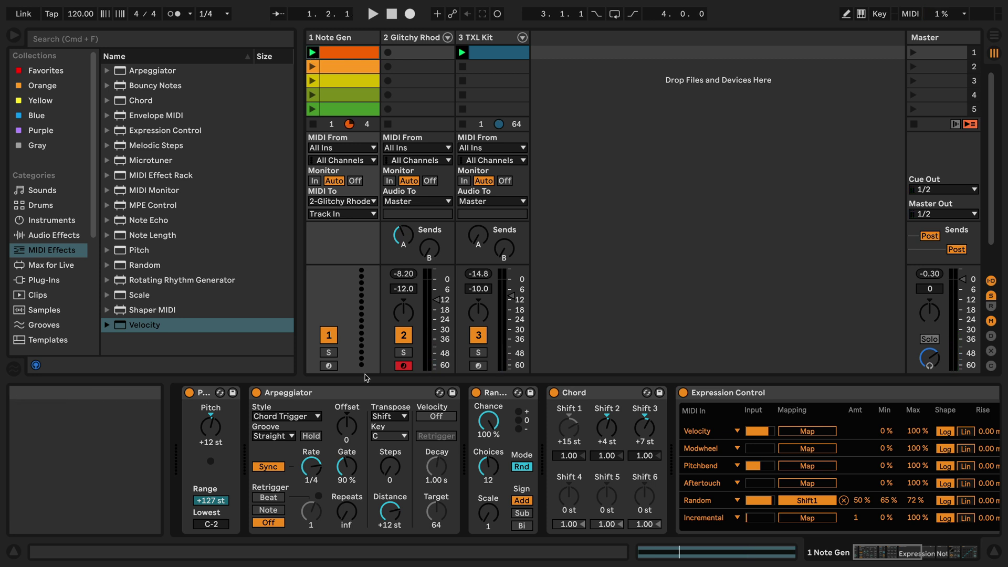
left_click(378, 398)
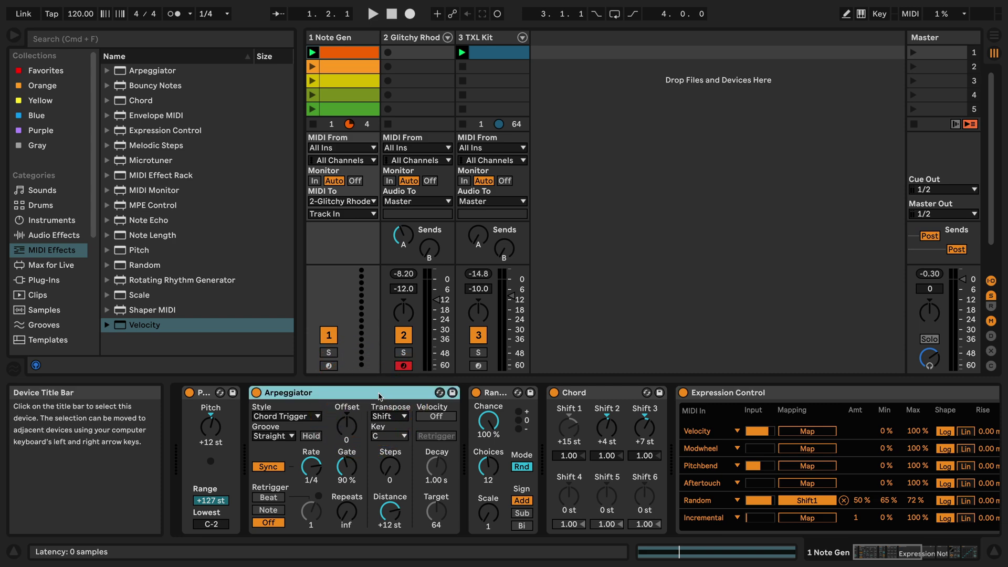
key("BackSpace")
key("BackSpace")
left_click(429, 397)
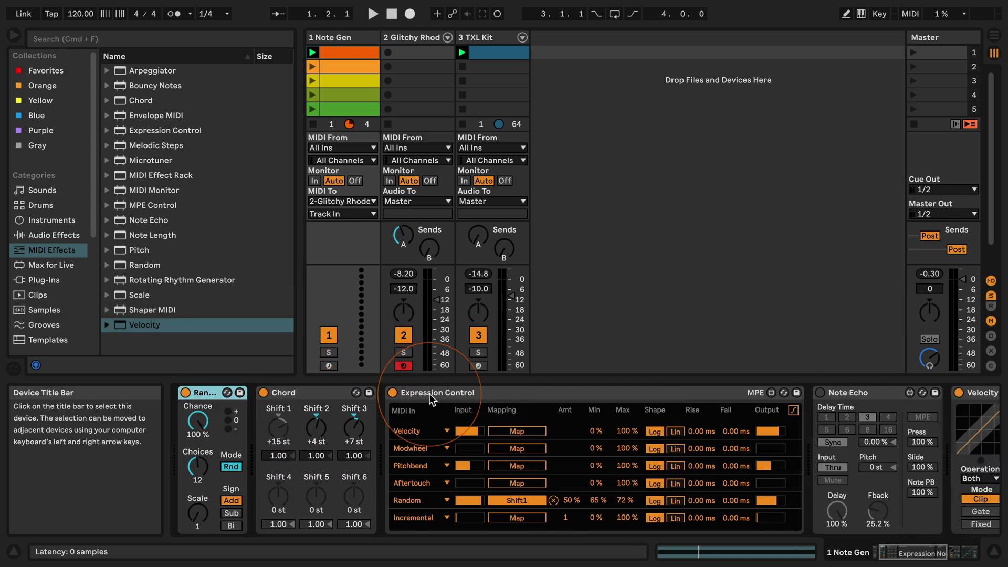
left_click(430, 397)
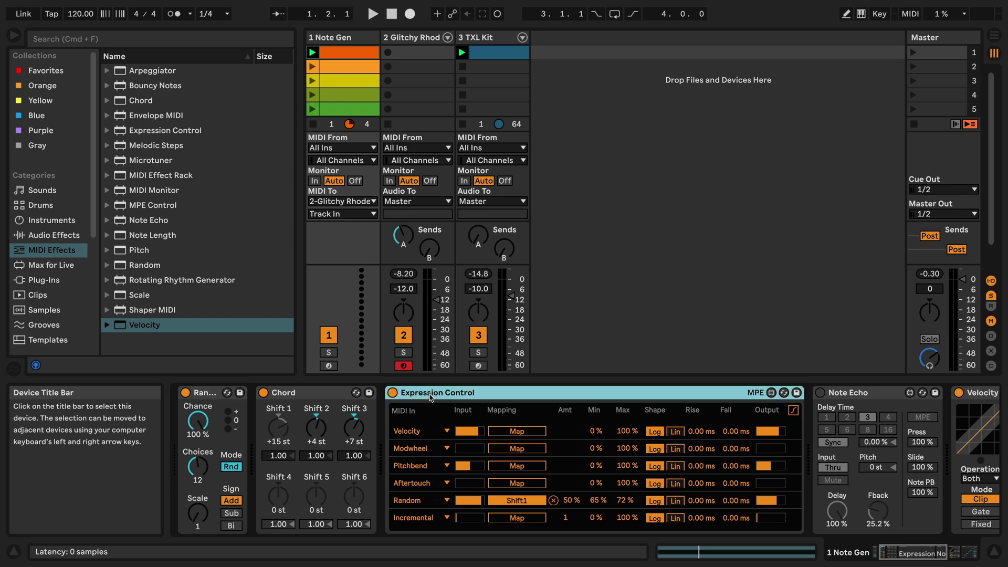
key("BackSpace")
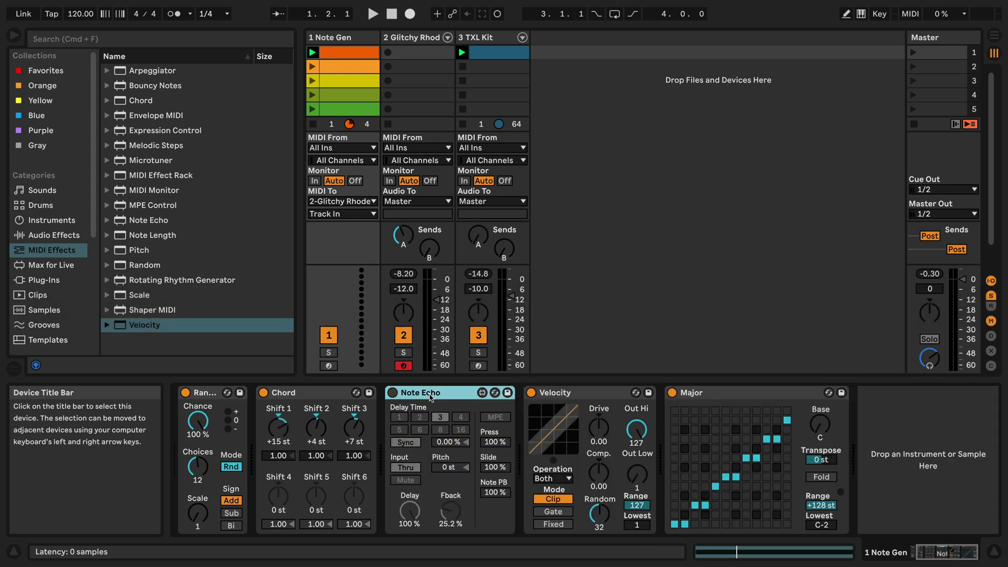
- Set Chord's Shift 1 to -12 st
left_click(283, 441)
type("-12")
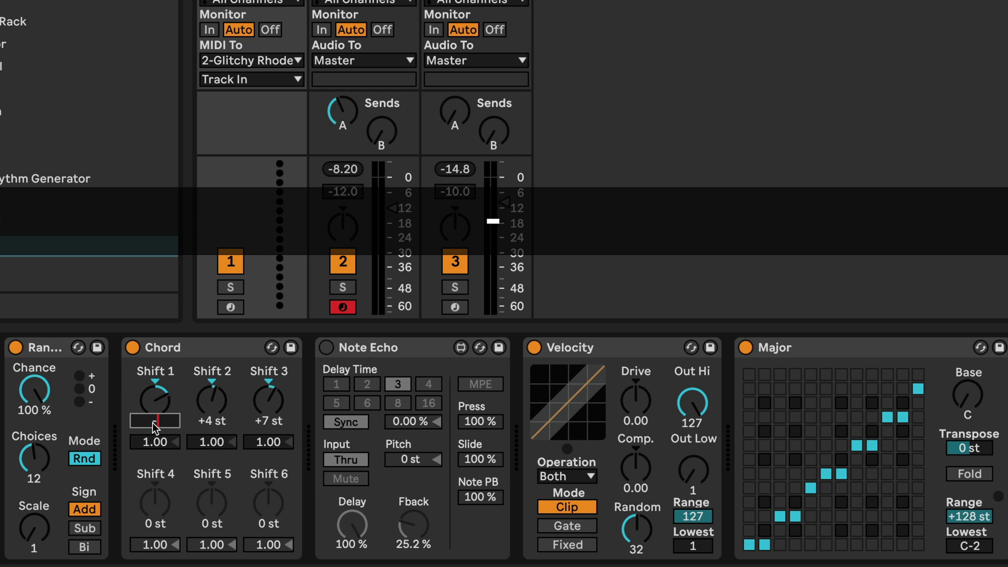
key("Return")
- Delete Note Echo and add a Note Length effect before Velocity
left_click(389, 349)
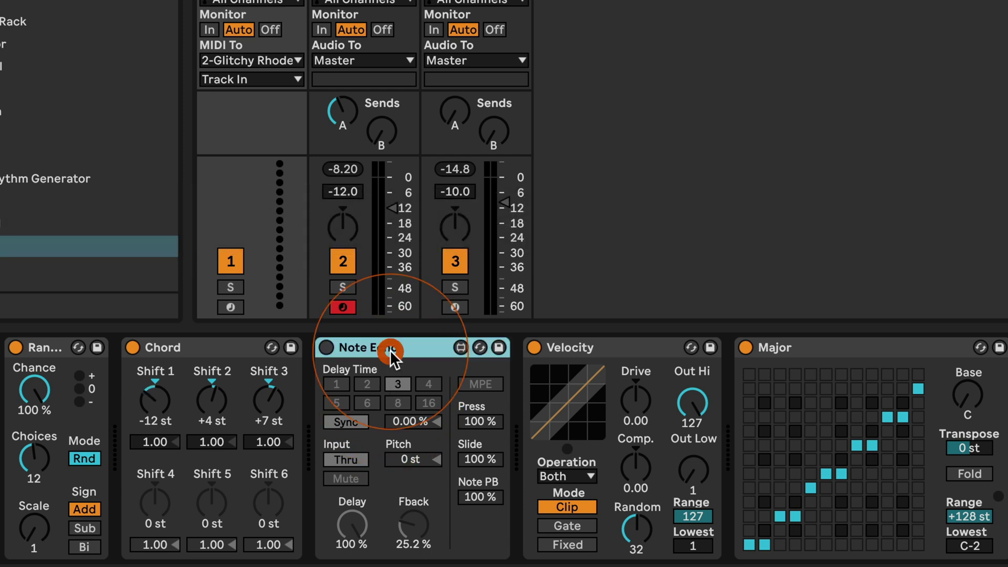
key("BackSpace")
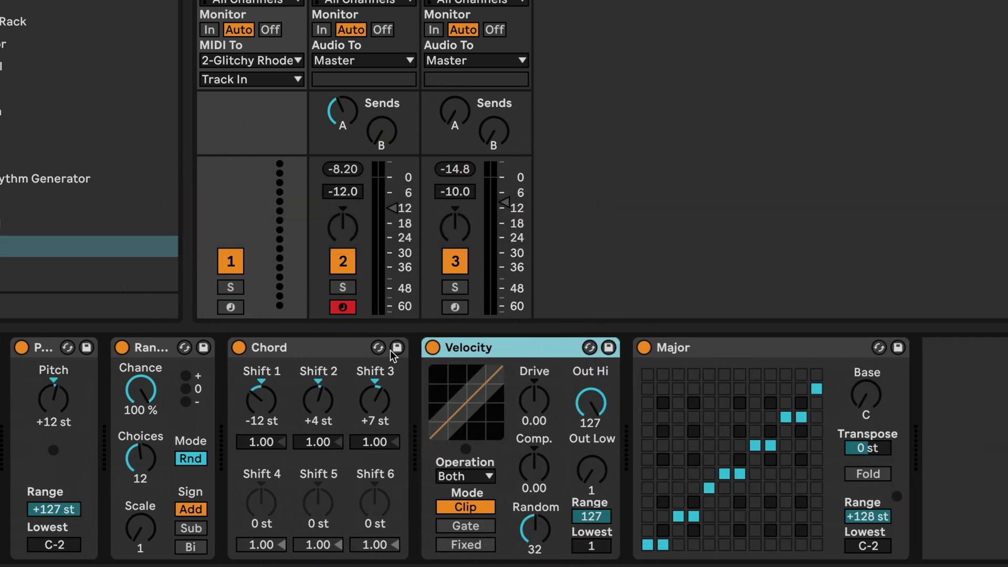
left_click(243, 347)
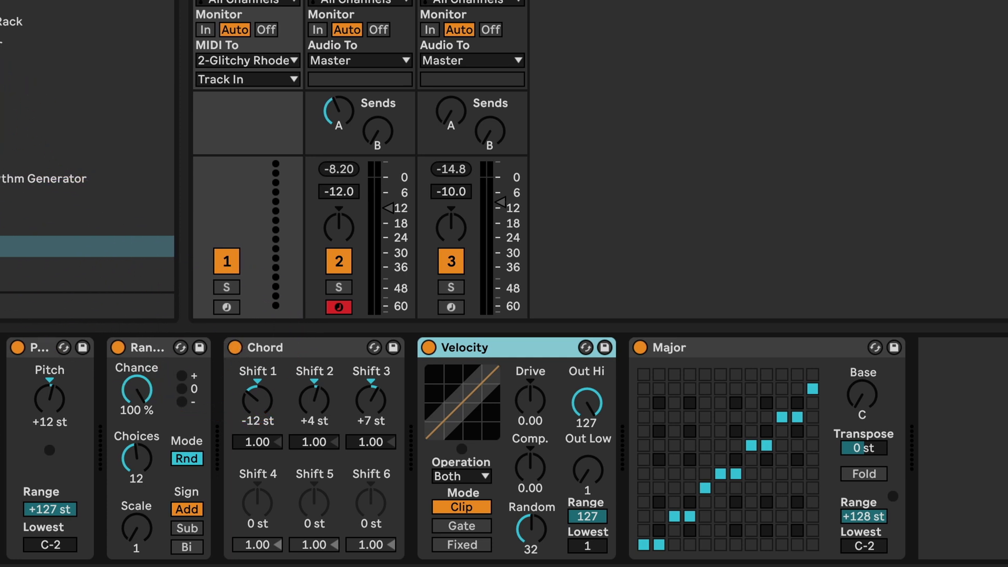
left_click_drag(21, 111, 419, 366)
- Group Note Length into a MIDI Effect Rack and add a second Note Length inside it
right_click(464, 349)
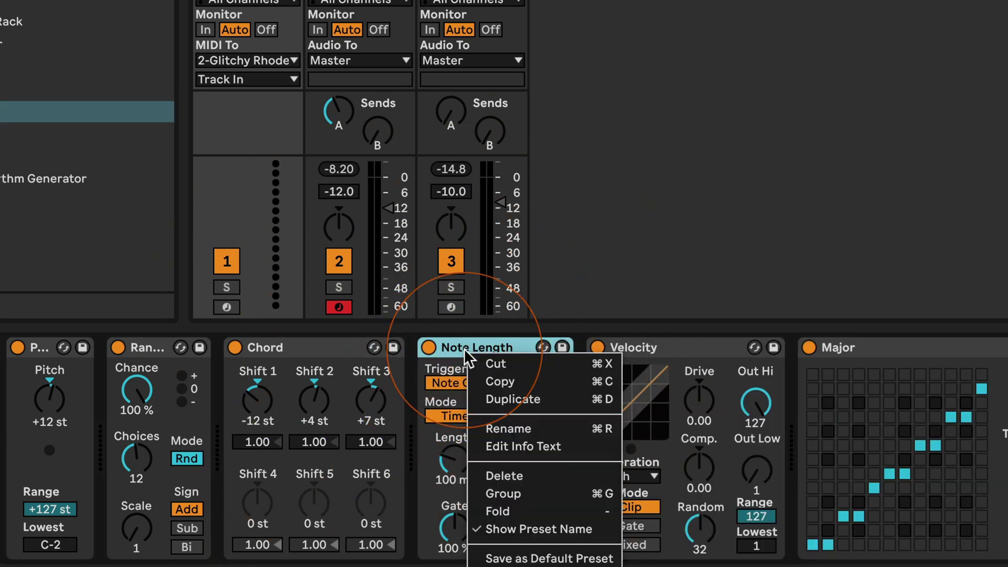
left_click(464, 348)
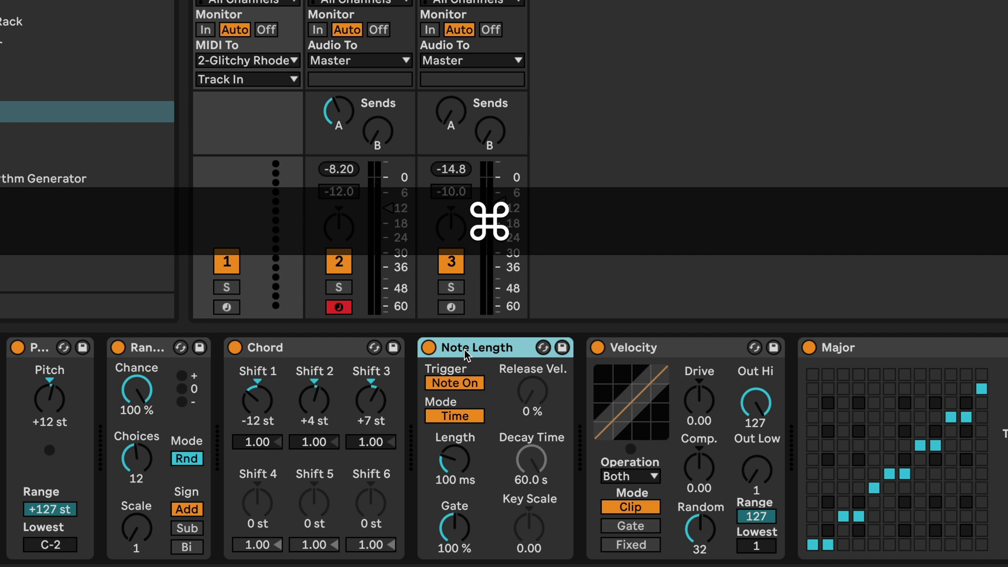
key("super+g")
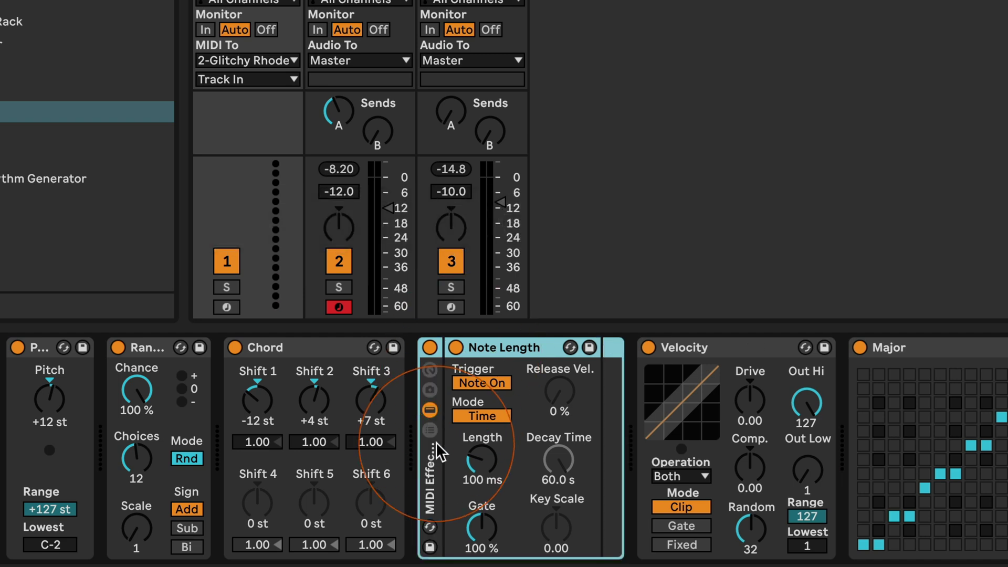
left_click(37, 189)
left_click_drag(1, 153, 602, 380)
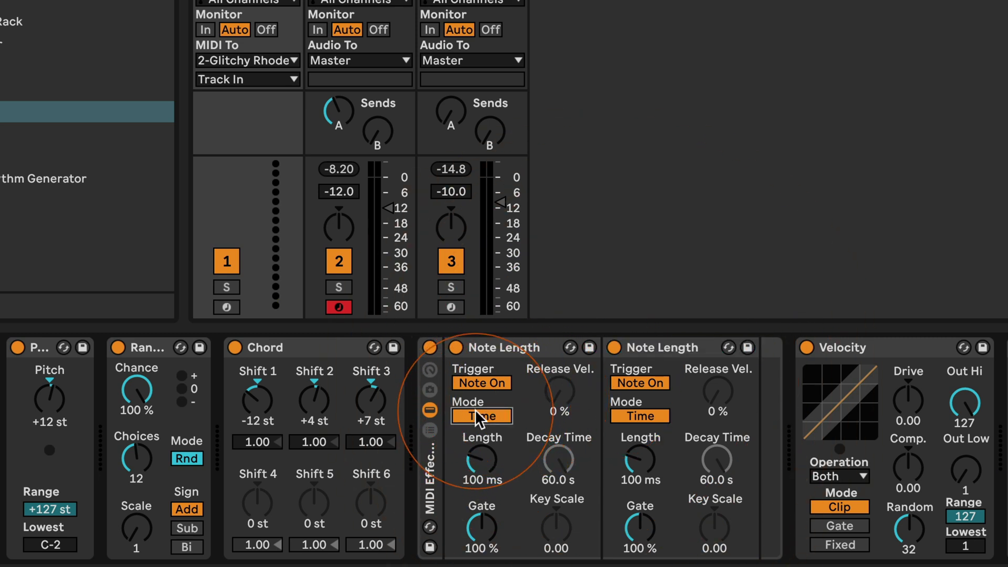
- Set the first Note Length to Sync mode with a 1/4 Length
left_click(476, 414)
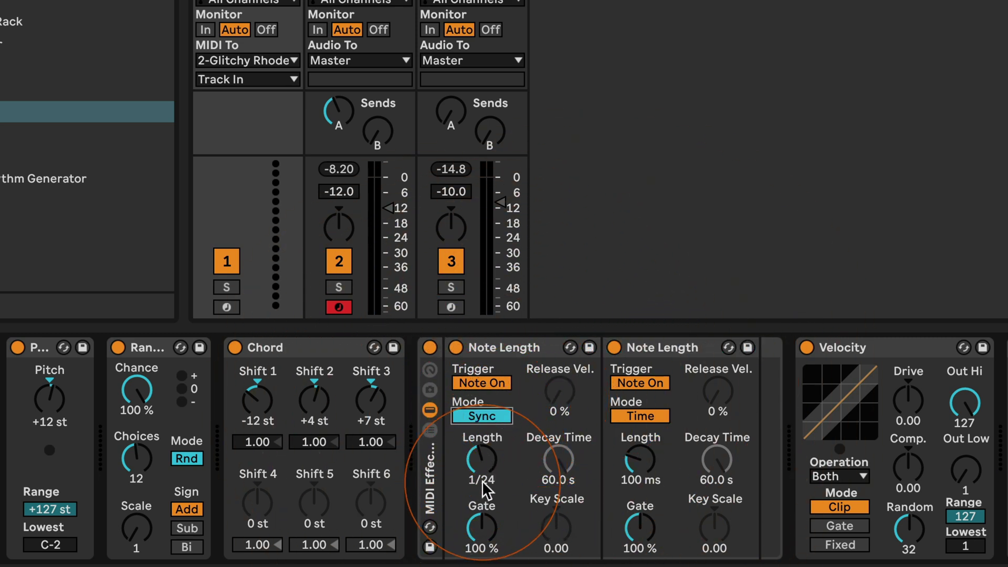
left_click_drag(482, 480, 482, 473)
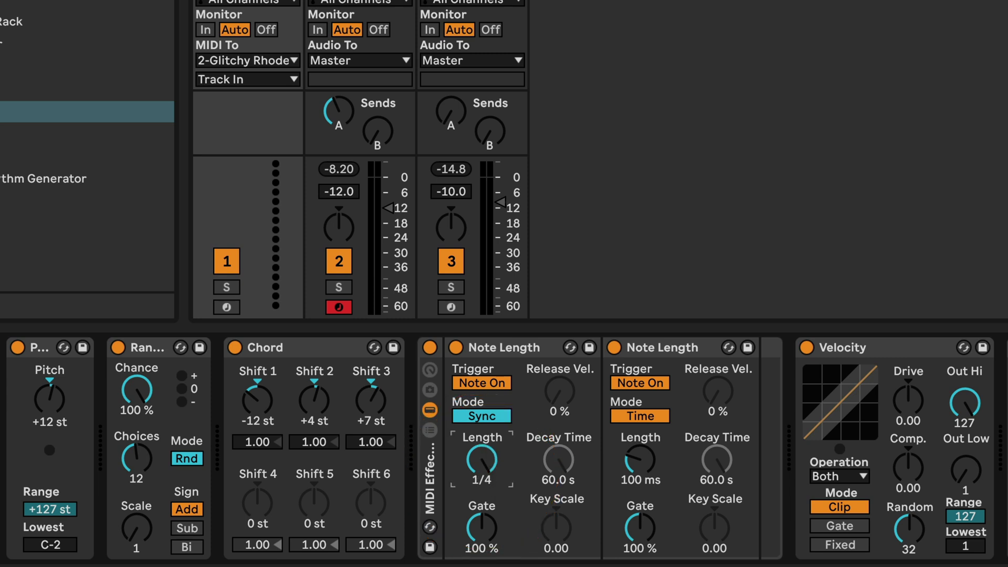
left_click_drag(482, 474, 486, 479)
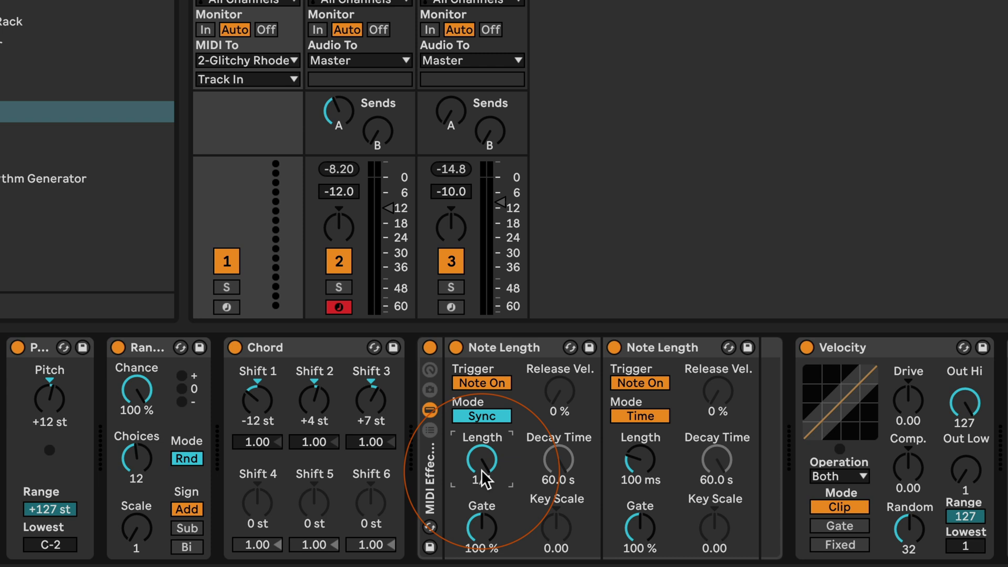
- Set the second Note Length to trigger on Note Off, Sync mode, 1/4 Length
left_click(638, 462)
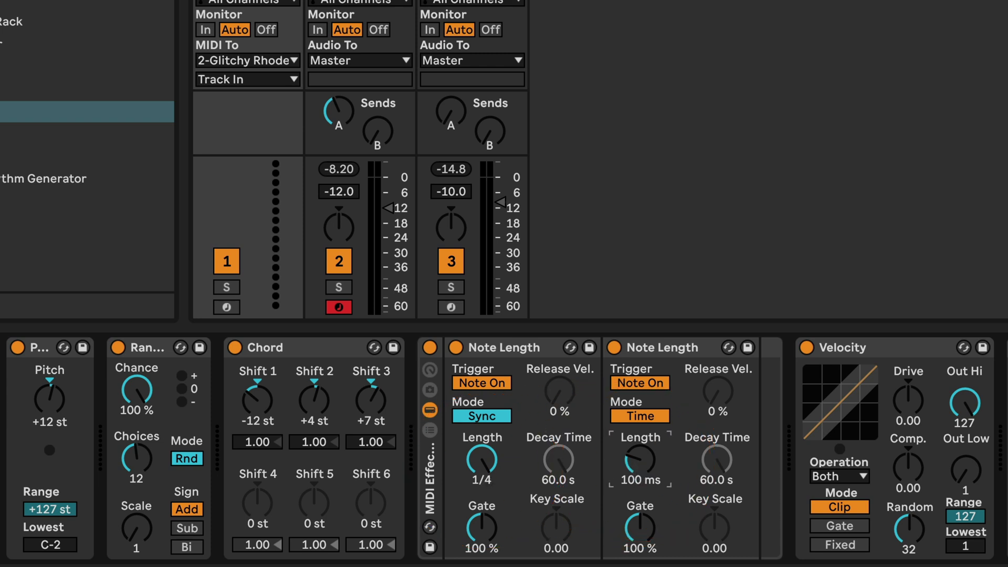
left_click(643, 385)
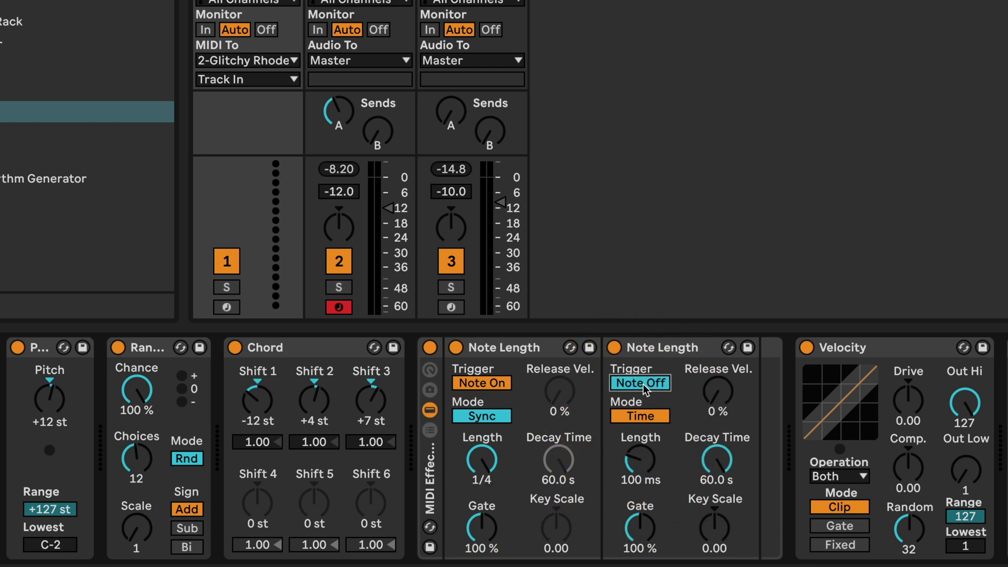
left_click(640, 415)
left_click(638, 462)
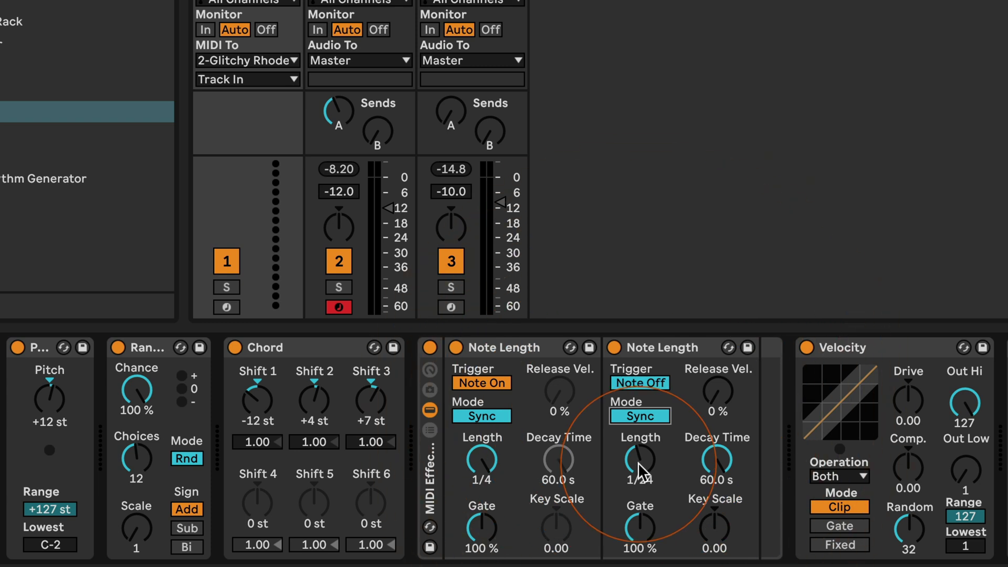
left_click_drag(638, 462, 638, 436)
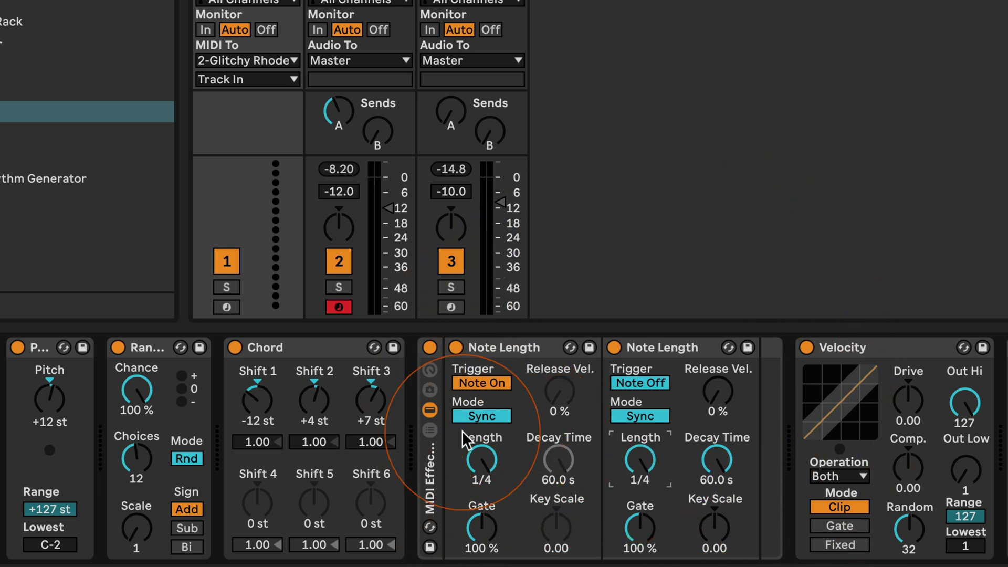
- Duplicate the Note Length chain and set both its Note Length devices to 1/8
left_click(429, 431)
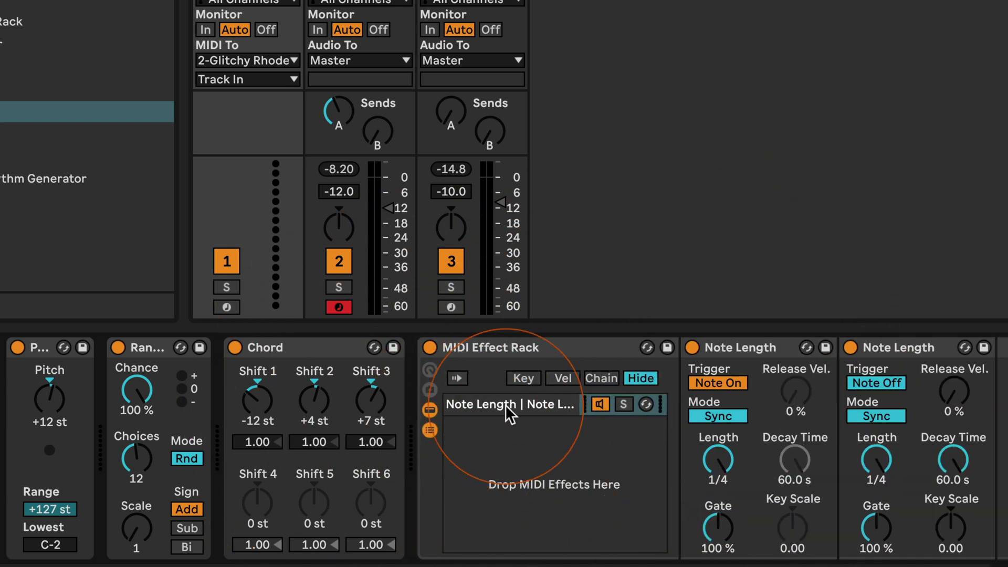
left_click(478, 407)
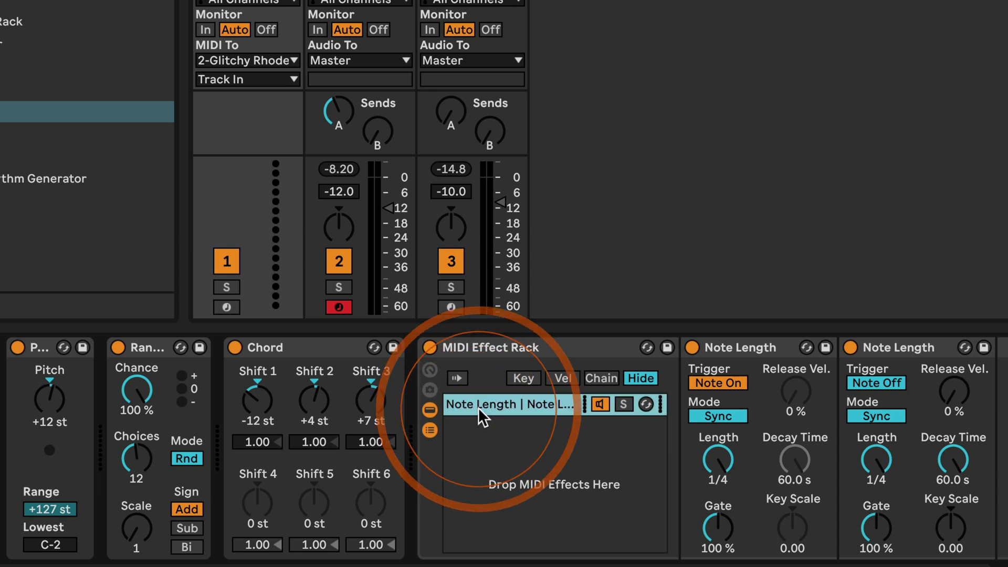
key("super+d")
left_click(483, 426)
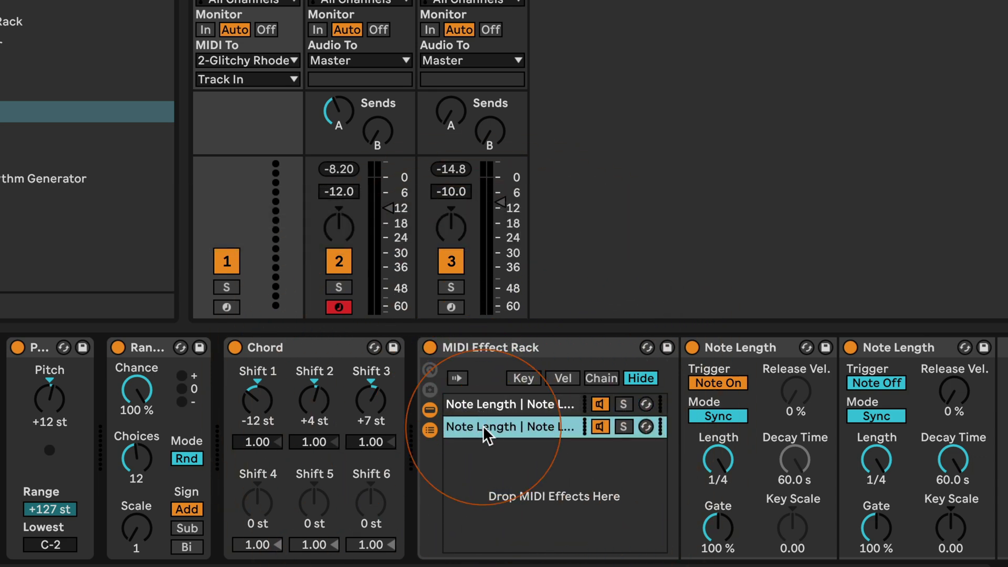
left_click(717, 460)
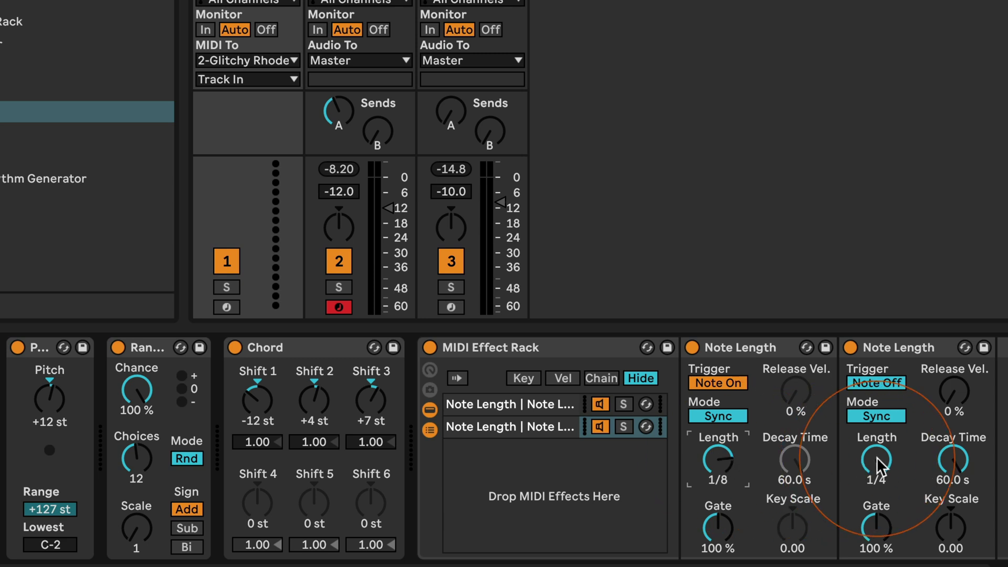
left_click_drag(876, 458, 877, 468)
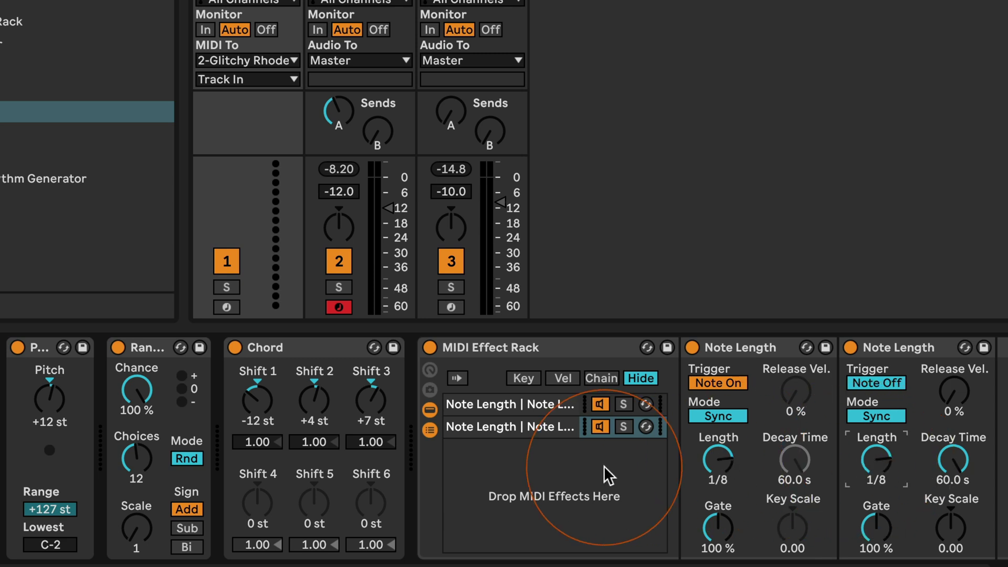
- Create a new empty chain at the bottom of the rack's chain list
right_click(496, 450)
left_click(496, 449)
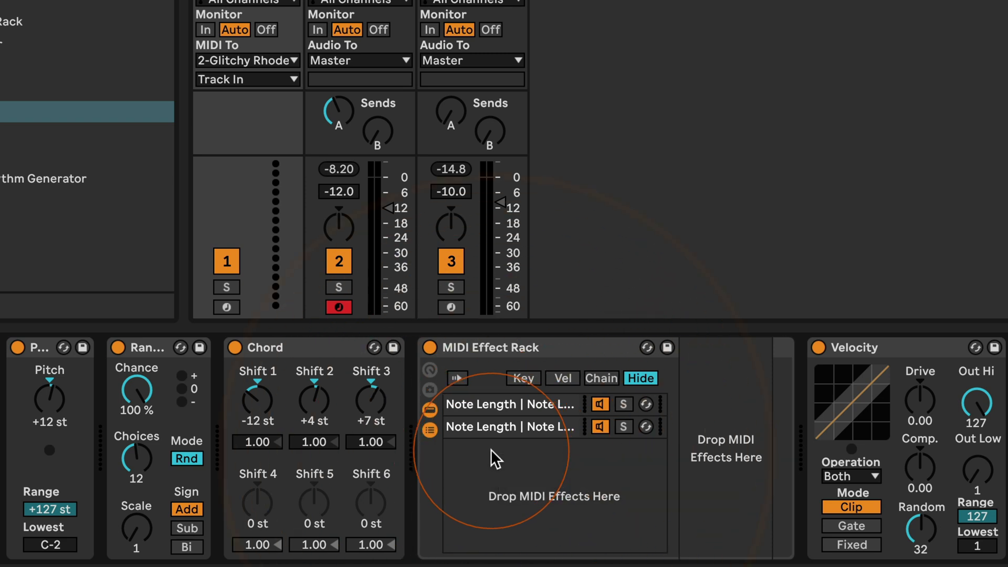
right_click(490, 449)
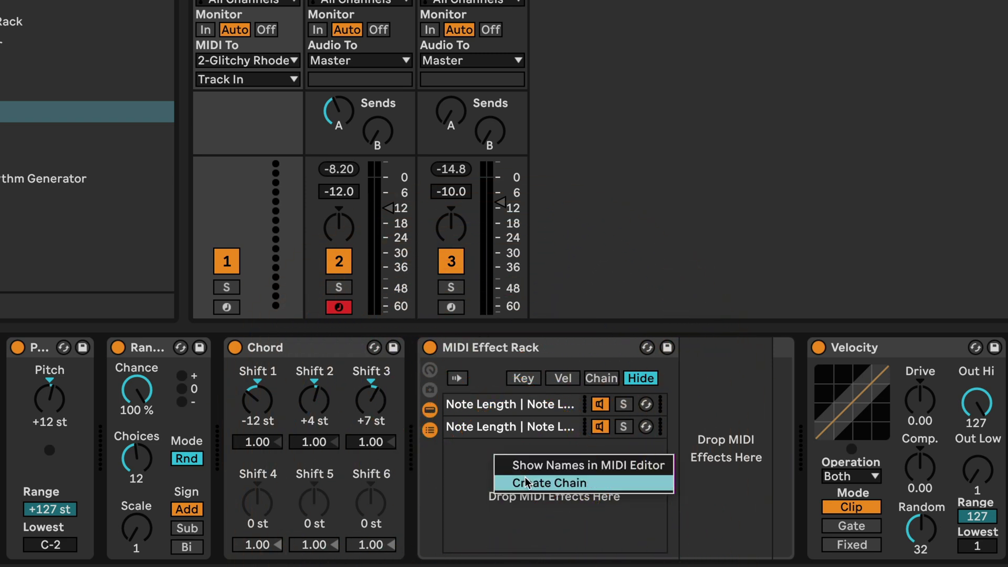
left_click(525, 477)
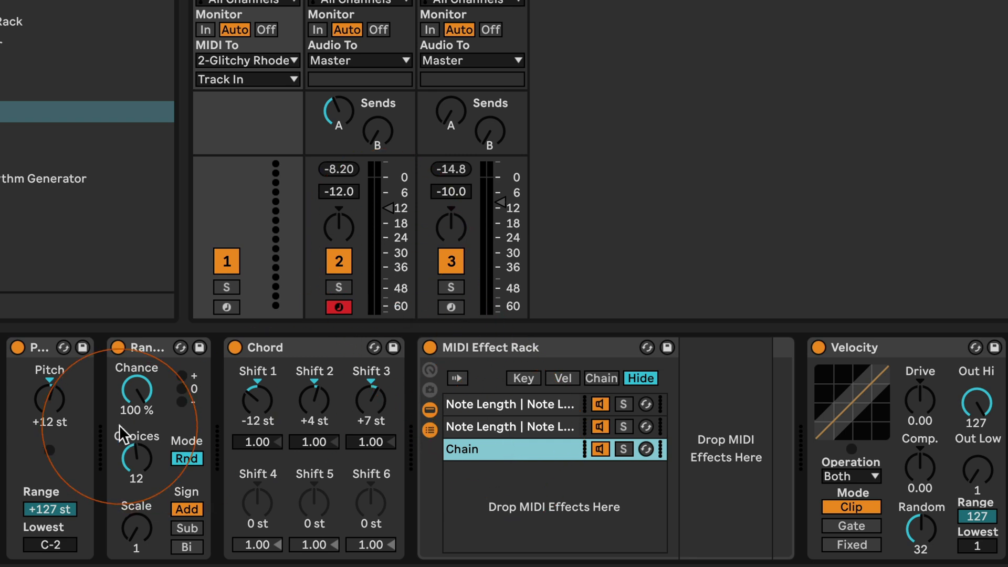
- Start playback and toggle the two Note Length chains off and back on
key("space")
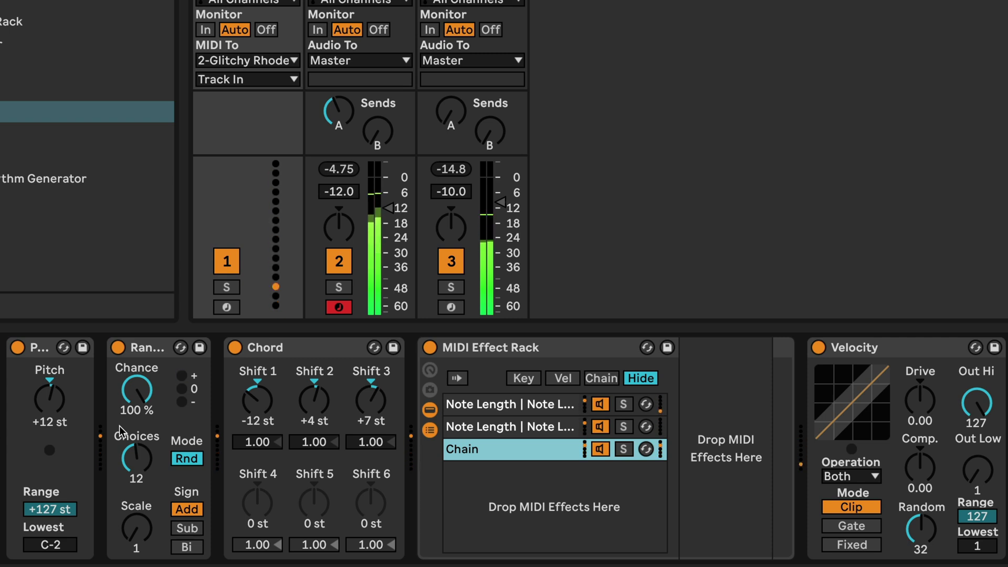
left_click(600, 404)
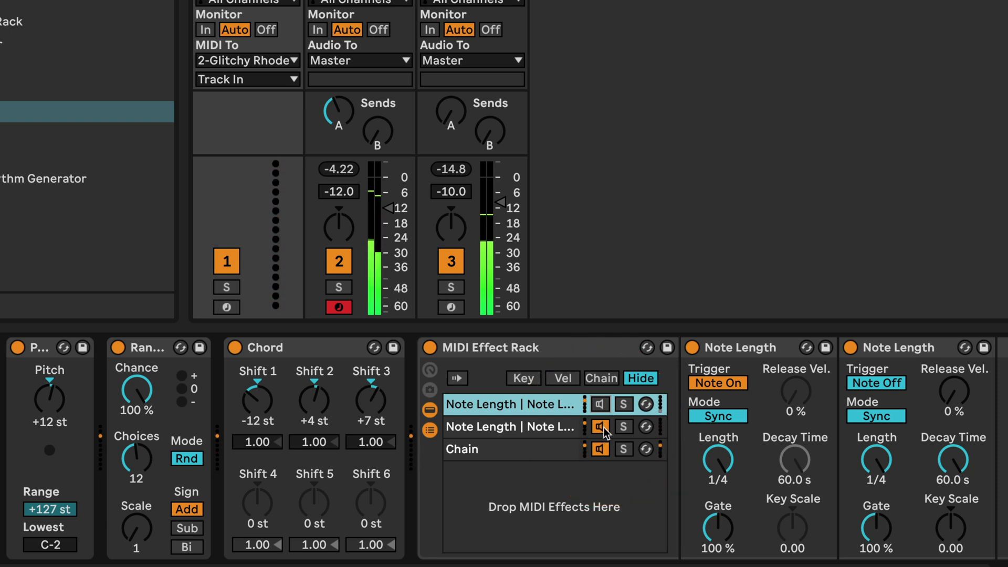
left_click(604, 427)
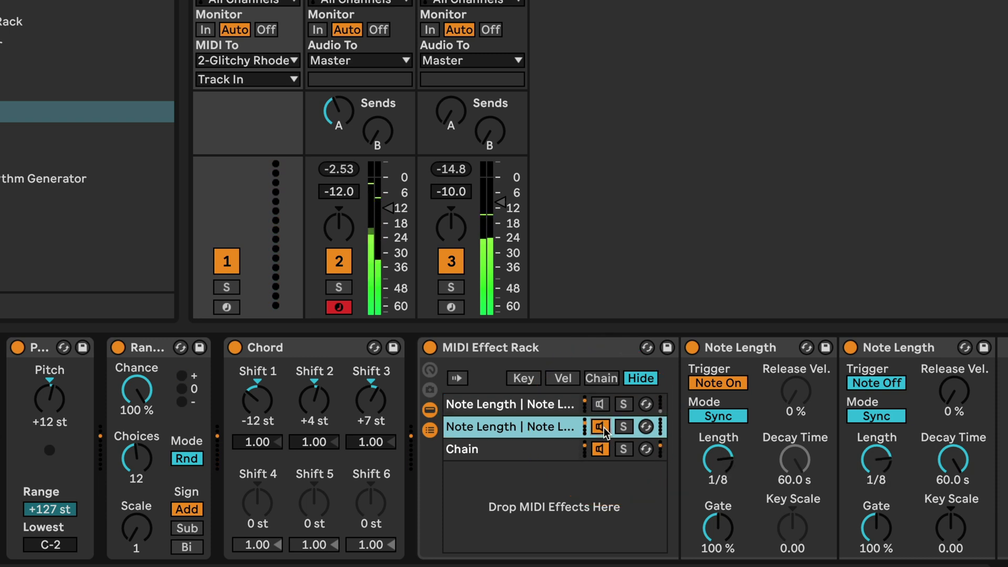
left_click(602, 405)
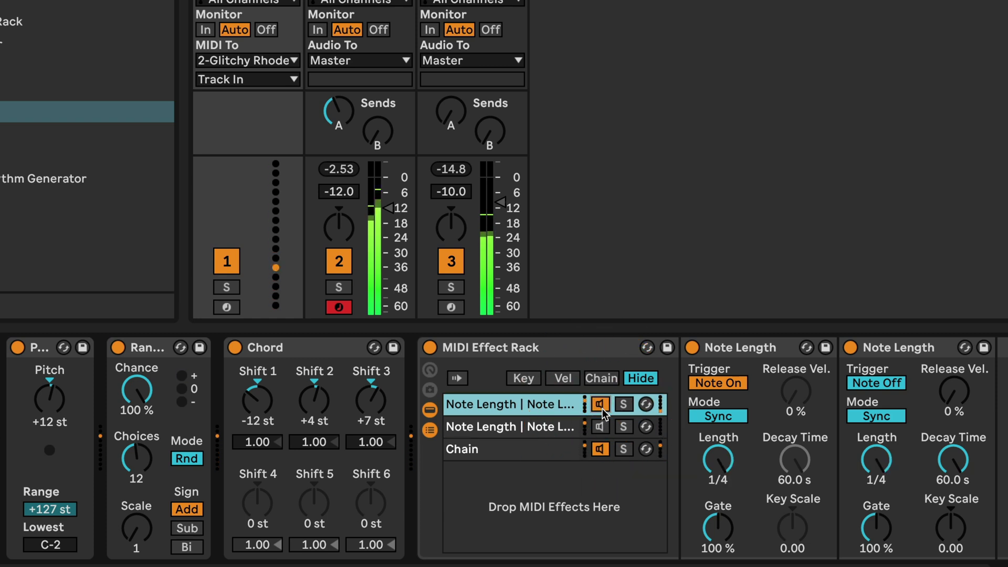
left_click(603, 423)
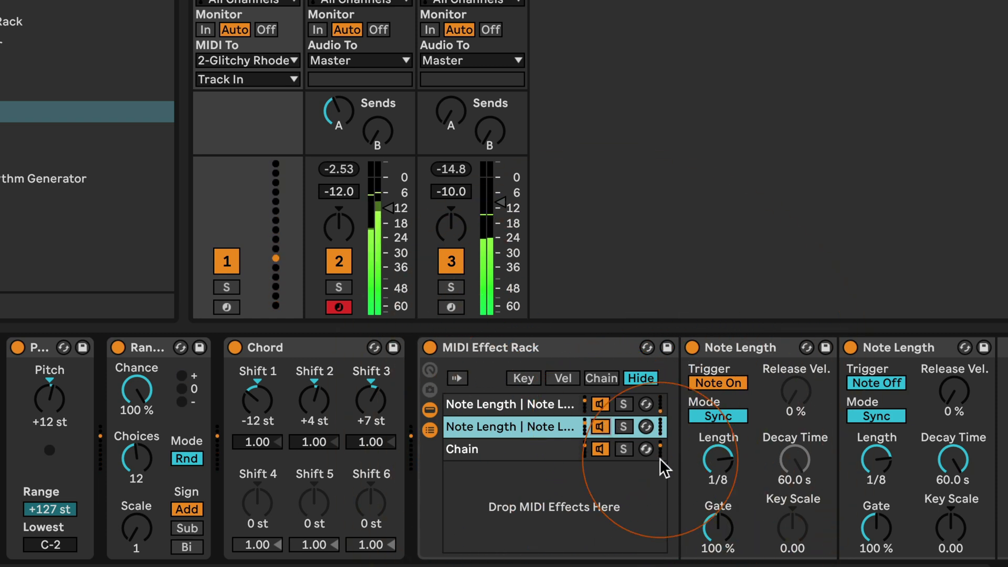
- Try first Note Length lengths of 1/12, 1/16 and 1/6
left_click_drag(713, 463, 713, 475)
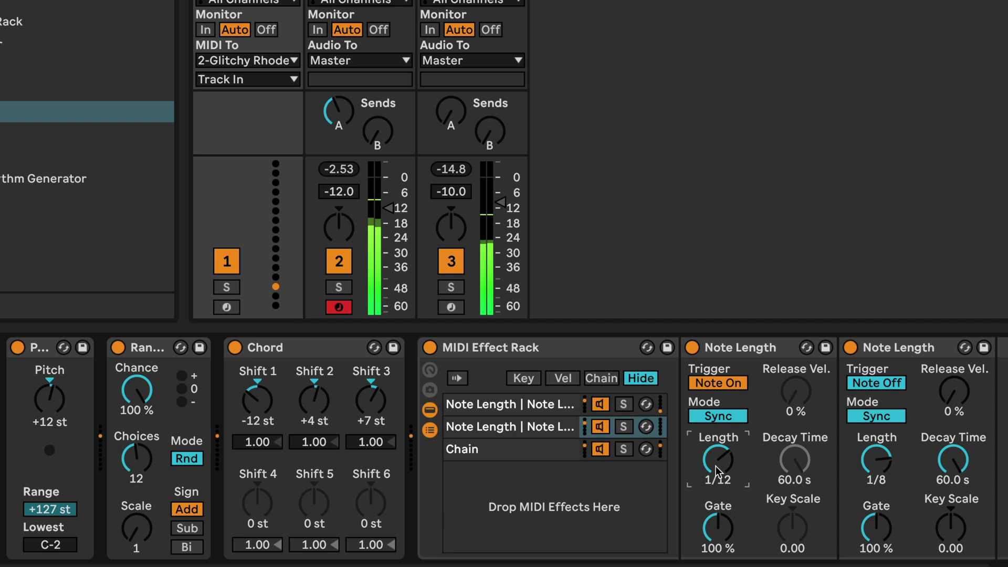
left_click_drag(716, 465, 715, 465)
left_click_drag(717, 462, 717, 456)
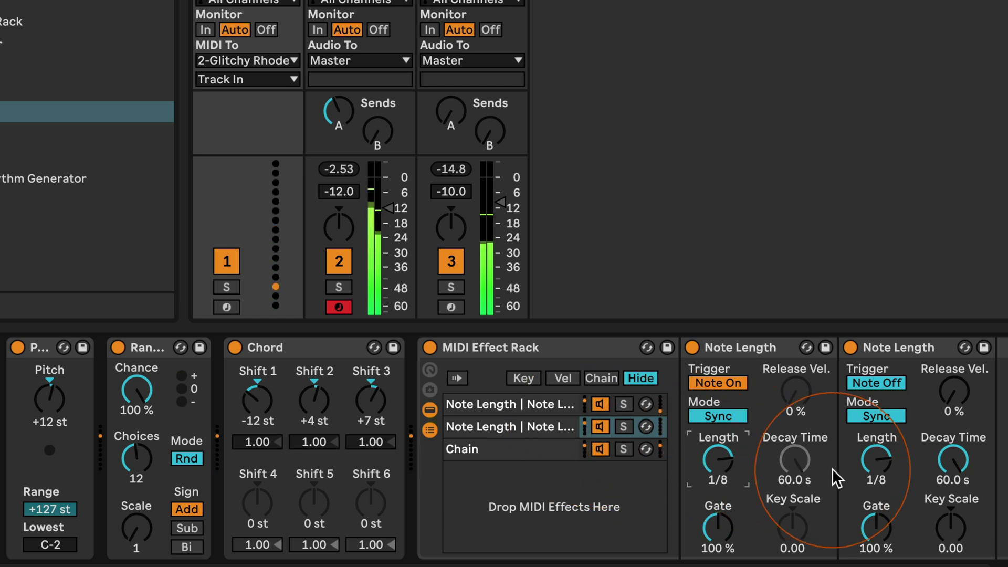
- Try 1/4 and 1/12 on the second Note Length, then undo back to 1/8
left_click_drag(864, 468, 864, 463)
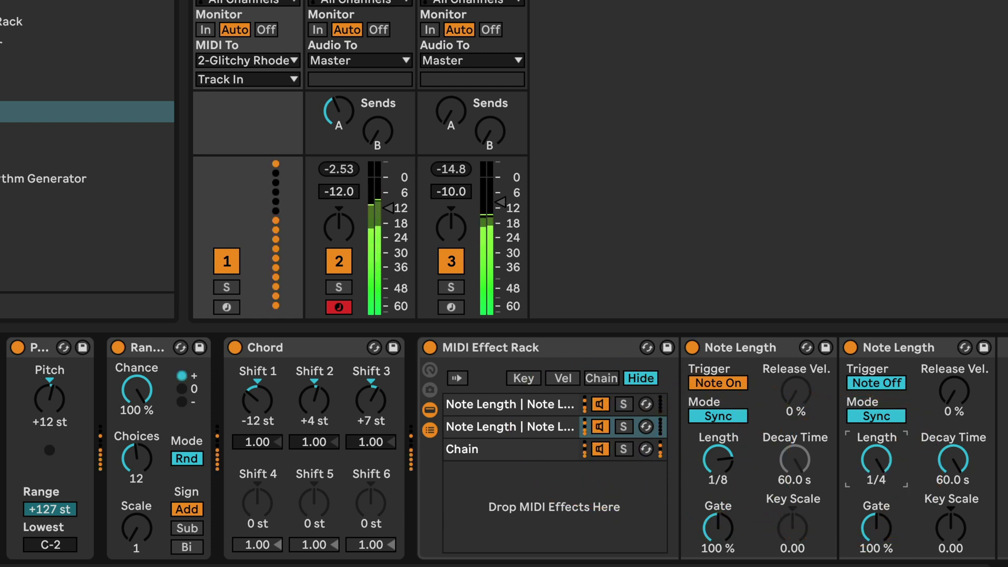
left_click_drag(864, 469, 864, 474)
left_click(870, 465)
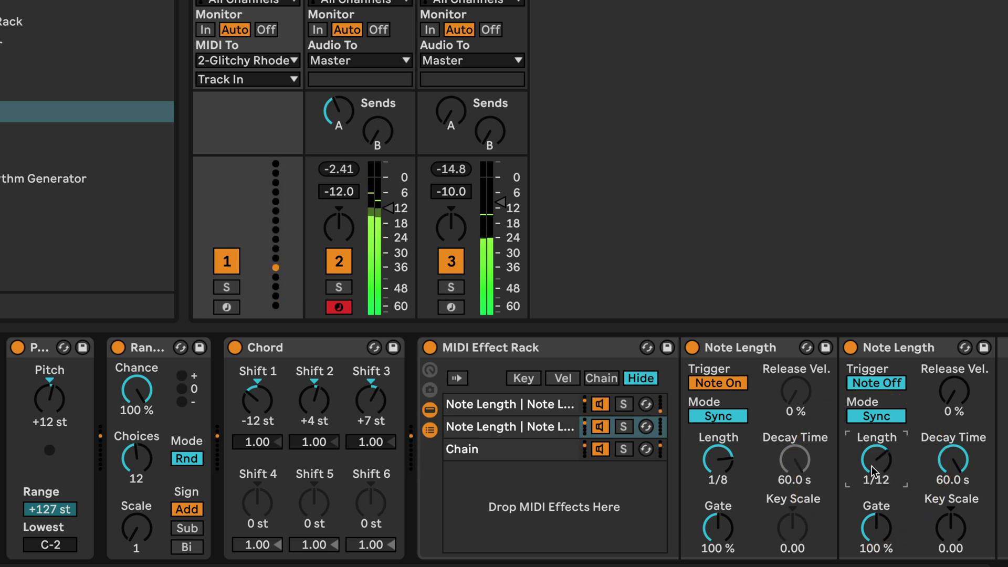
key("super+z")
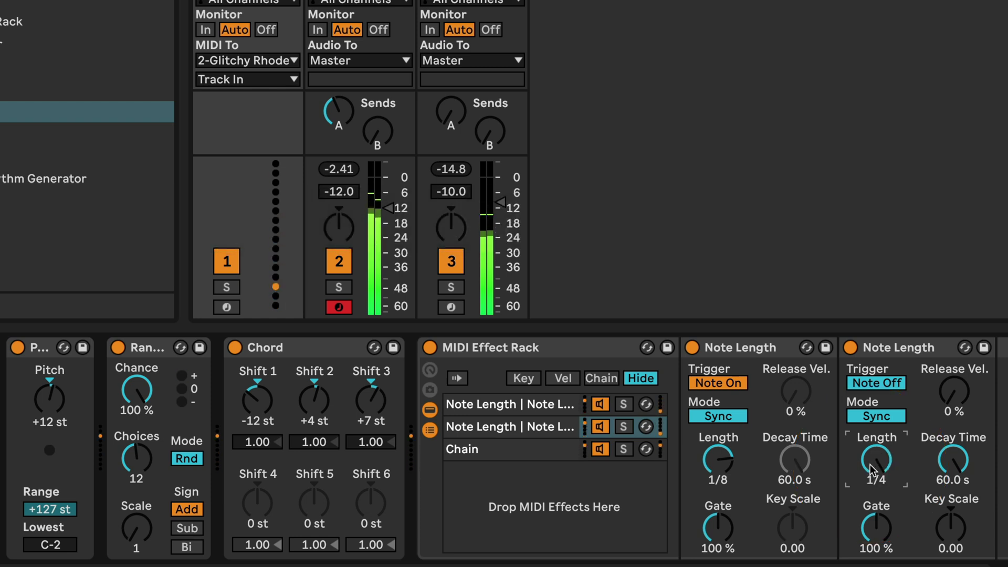
key("super+z")
- Shorten the first chain's Note Length, then switch to the second chain
left_click(543, 428)
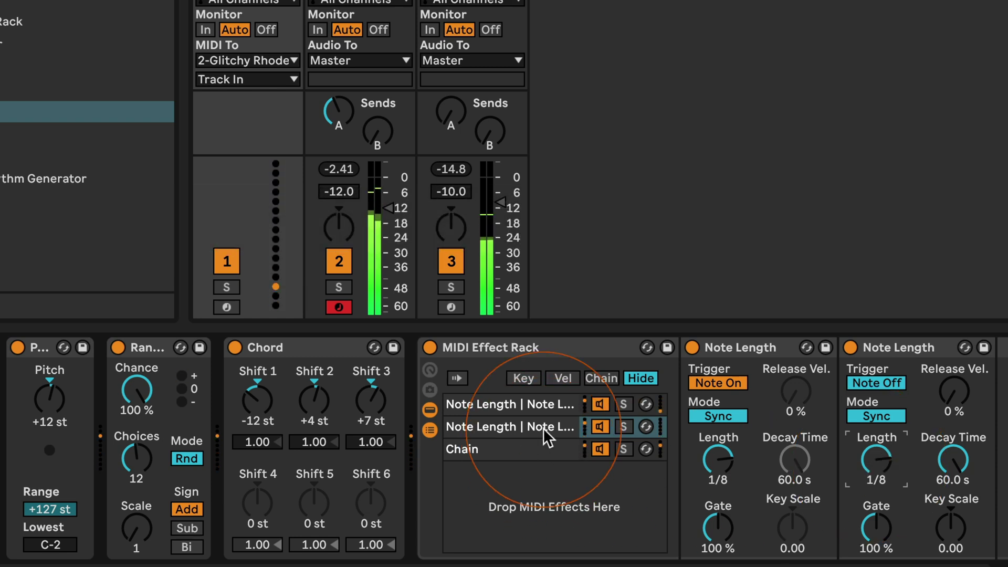
left_click(562, 402)
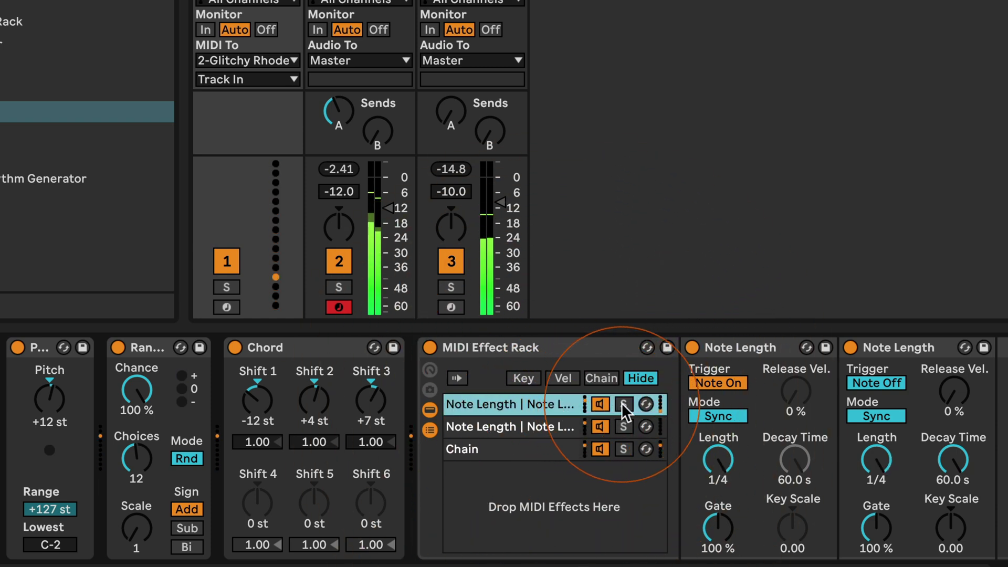
mouse_move(718, 461)
left_mouse_down()
mouse_move(718, 453)
mouse_move(724, 469)
left_mouse_up()
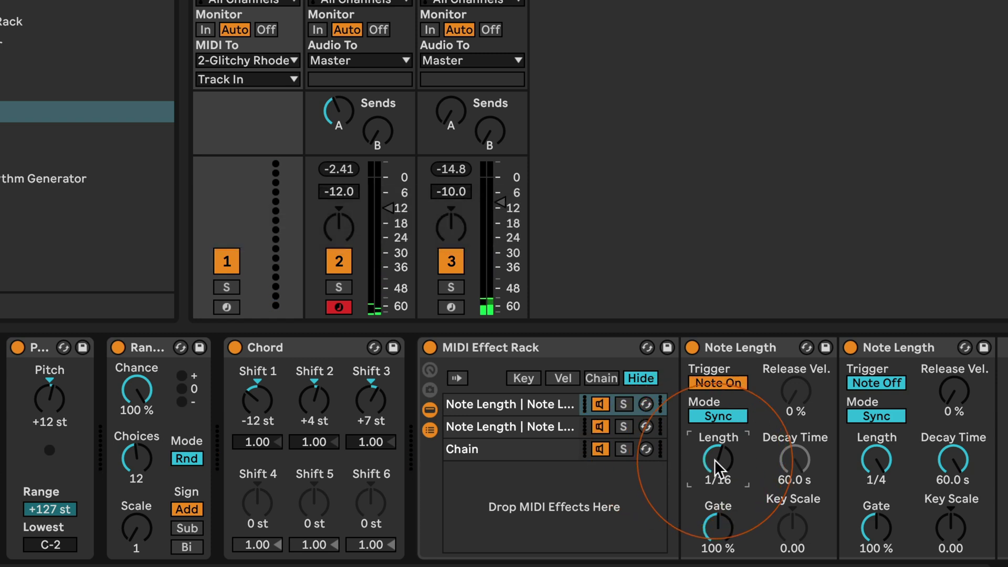
key("Down")
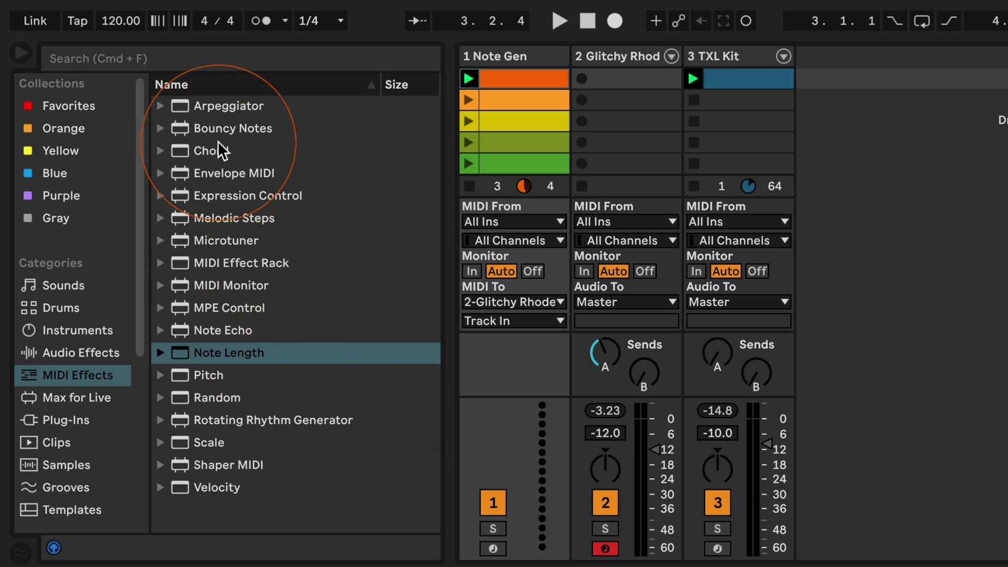
- Place an Arpeggiator right after Chord with the Chord Trigger style
left_click_drag(218, 107, 689, 566)
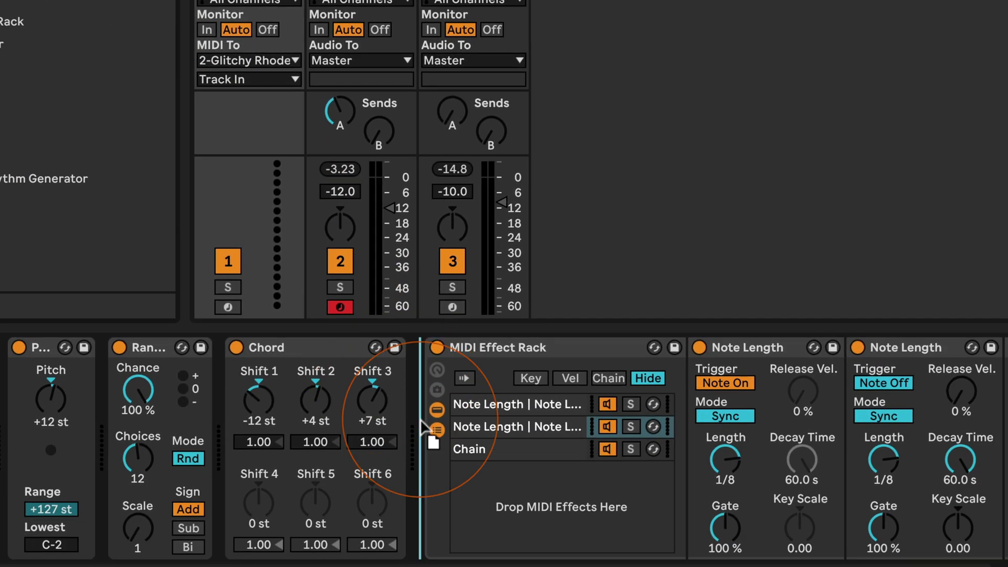
left_click_drag(421, 414, 416, 418)
left_click(461, 384)
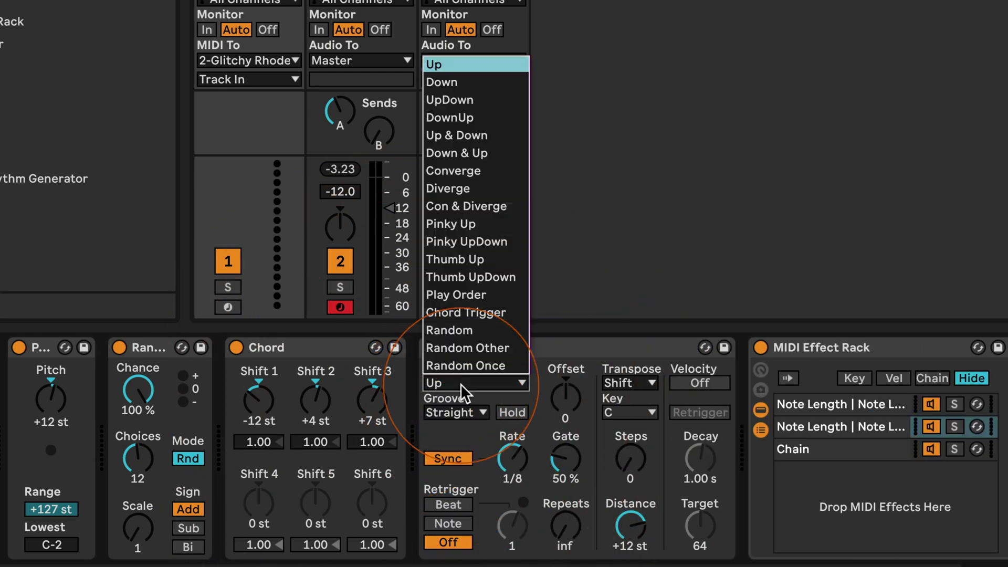
left_click(474, 314)
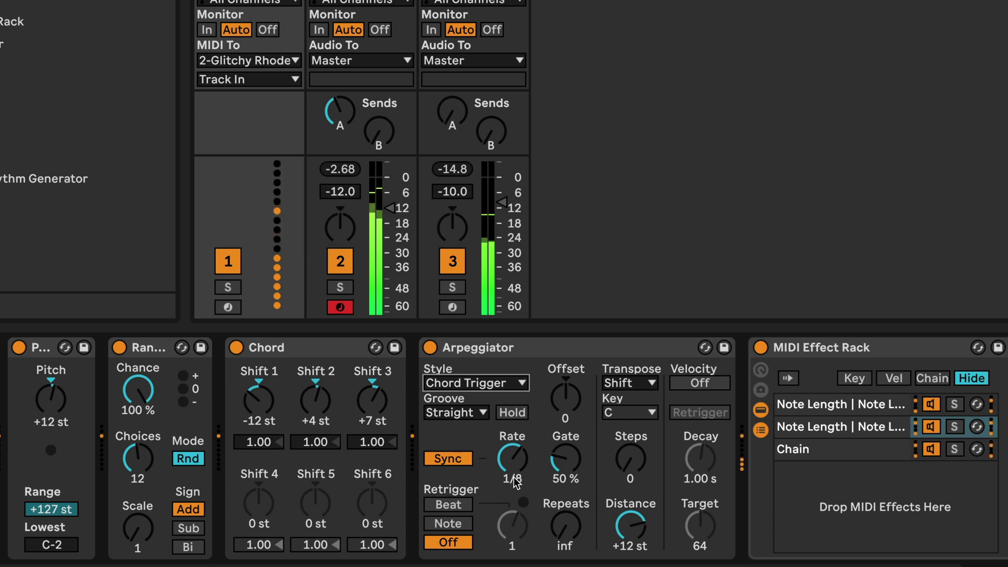
- Set the Arpeggiator's Steps to 1 and its Rate to 1/4
left_click(632, 473)
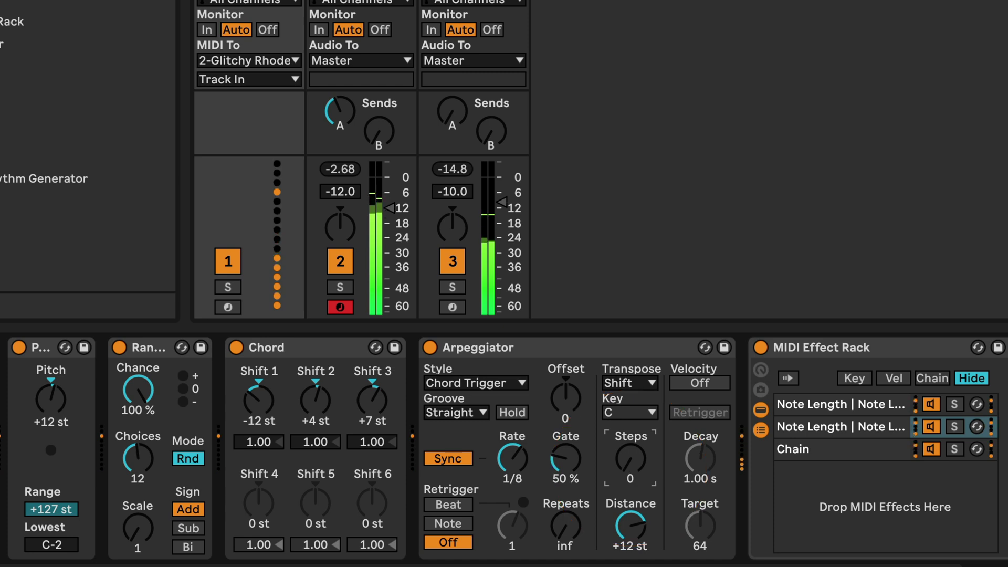
left_click_drag(631, 473, 630, 470)
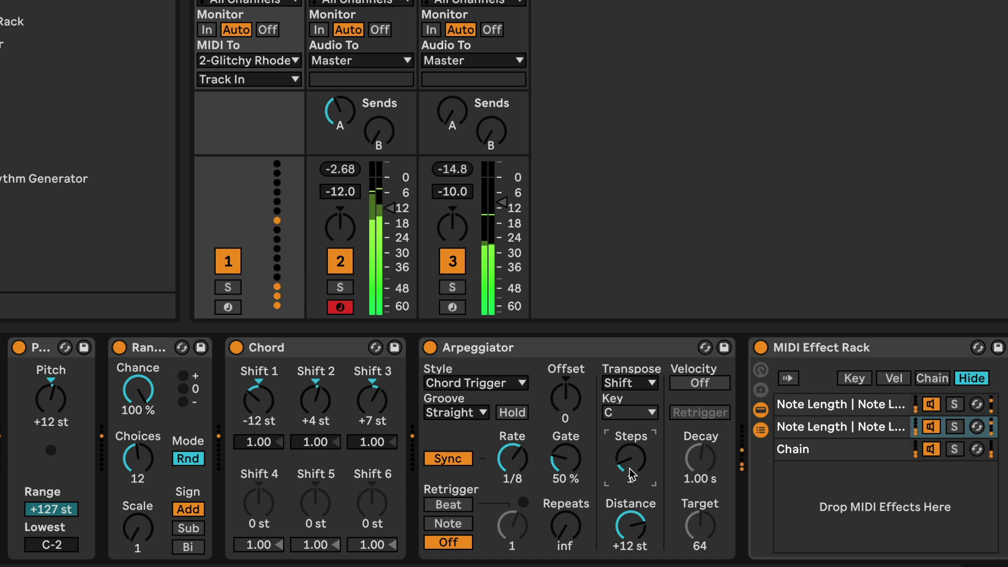
left_click_drag(506, 462, 506, 446)
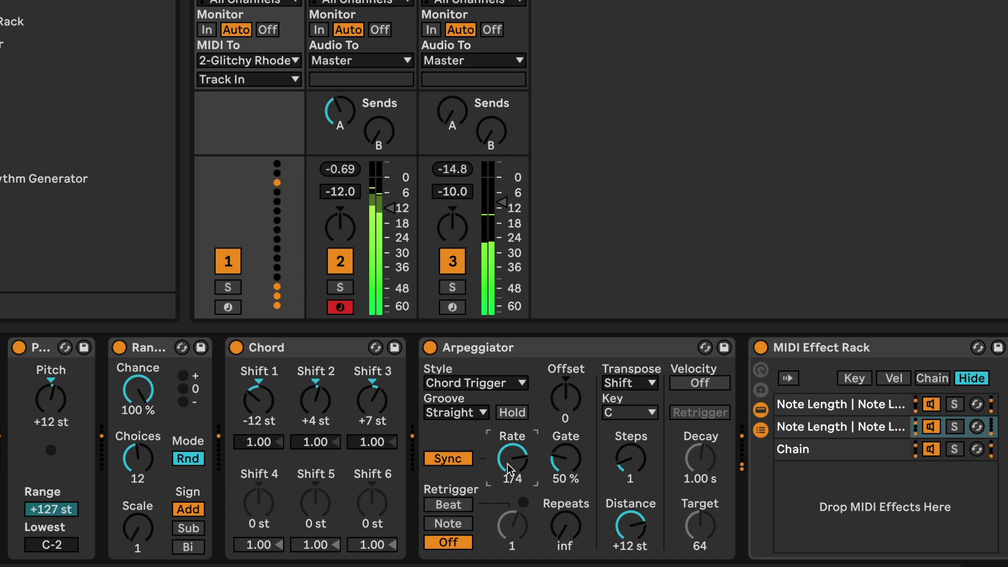
- Move the Arpeggiator after the MIDI Effect Rack, just before Velocity
scroll(508, 469, "right", 5)
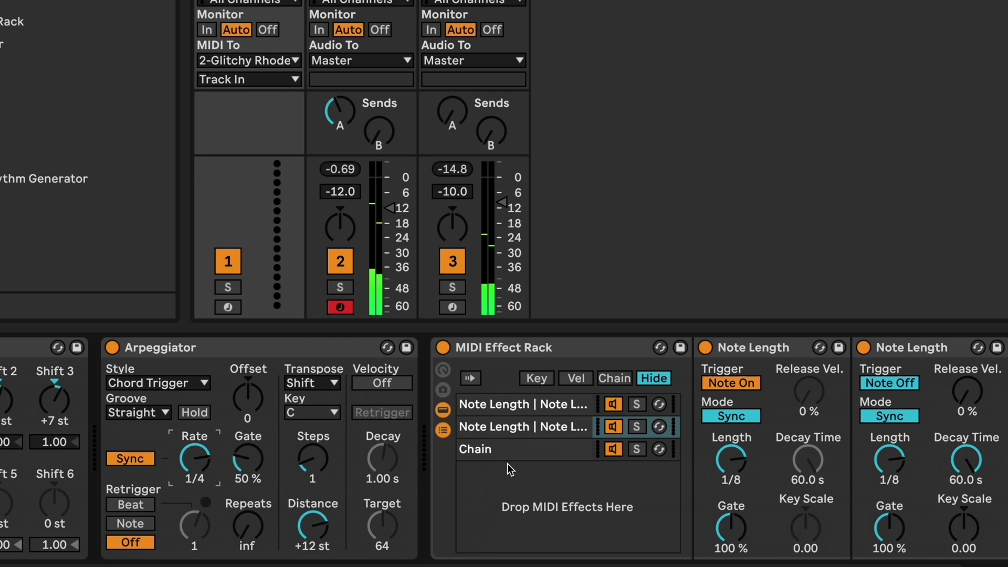
left_click_drag(47, 342, 891, 367)
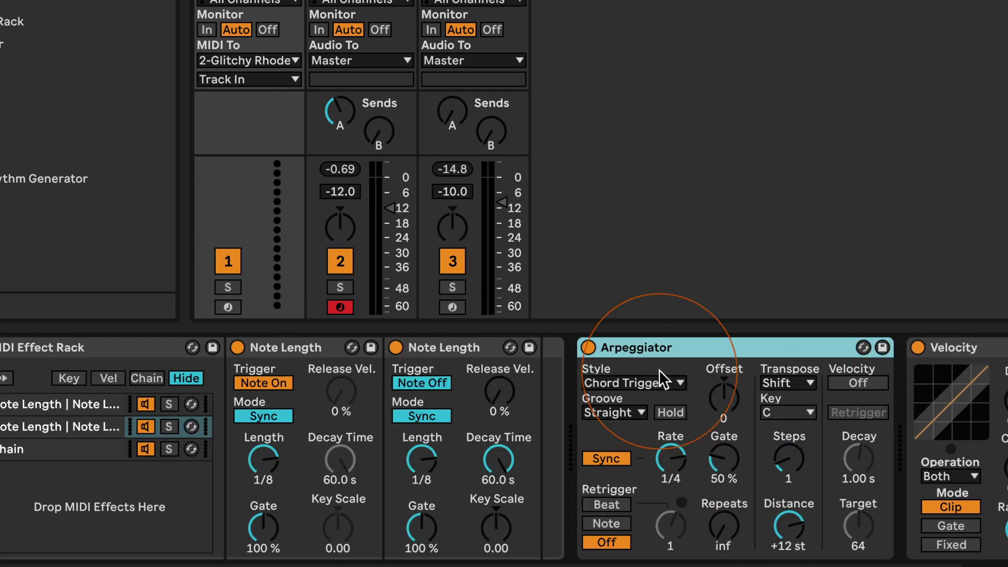
scroll(660, 370, "left", 3)
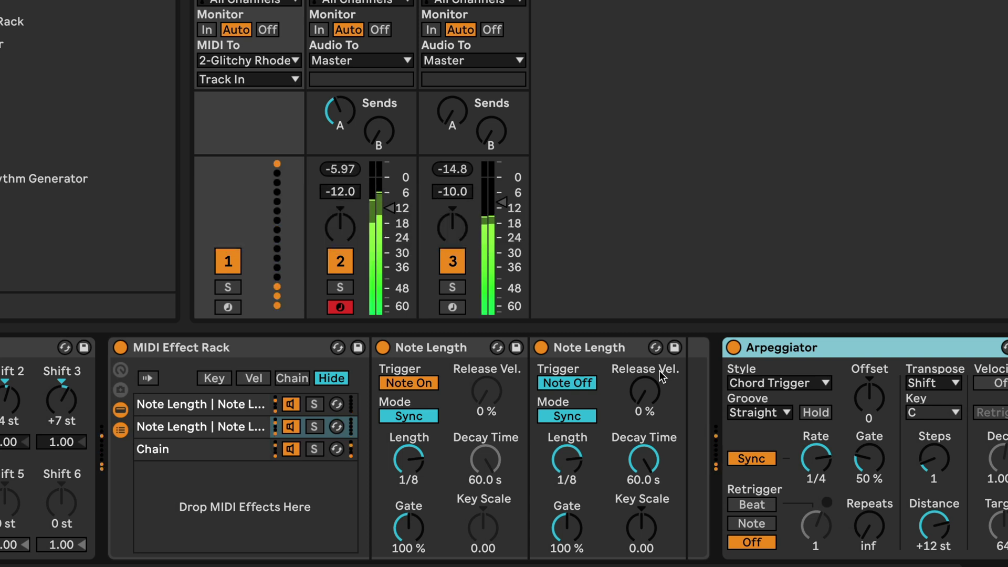
- Set the Arpeggiator Rate to 1/8 and Steps to 1
mouse_move(934, 460)
left_mouse_down()
mouse_move(934, 450)
mouse_move(934, 464)
left_mouse_up()
left_click_drag(815, 464, 815, 457)
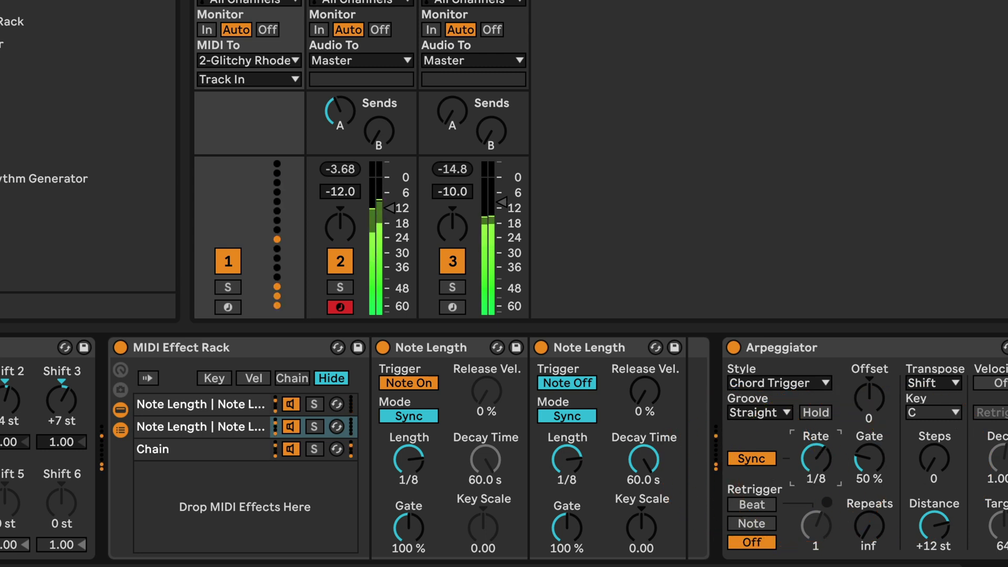
left_click_drag(934, 459, 934, 455)
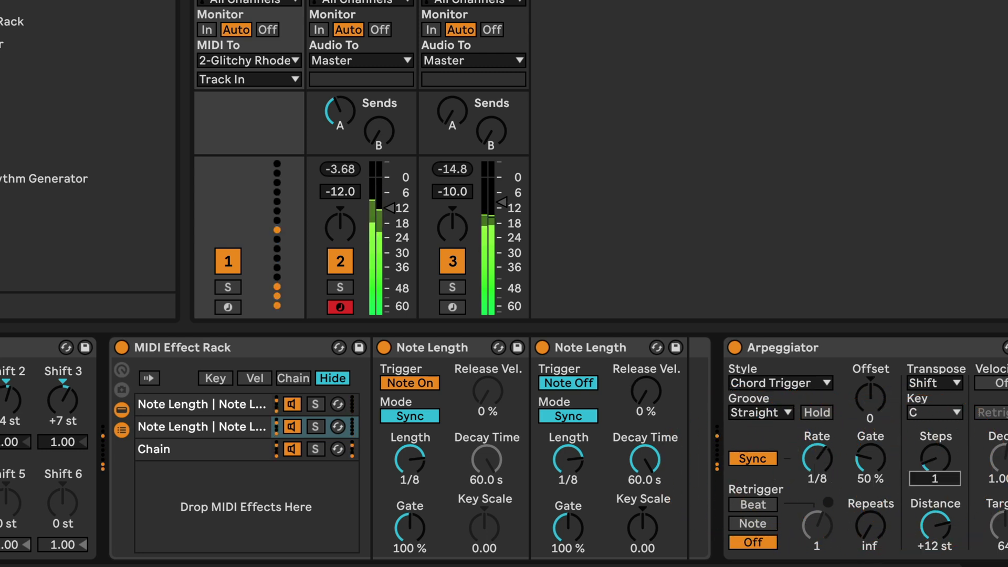
left_click(930, 493)
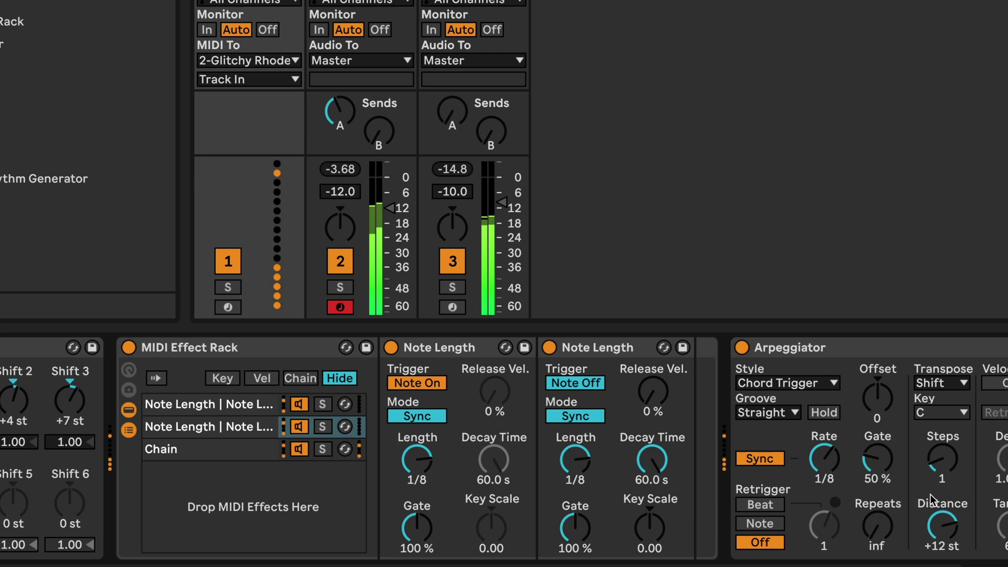
left_click(808, 456)
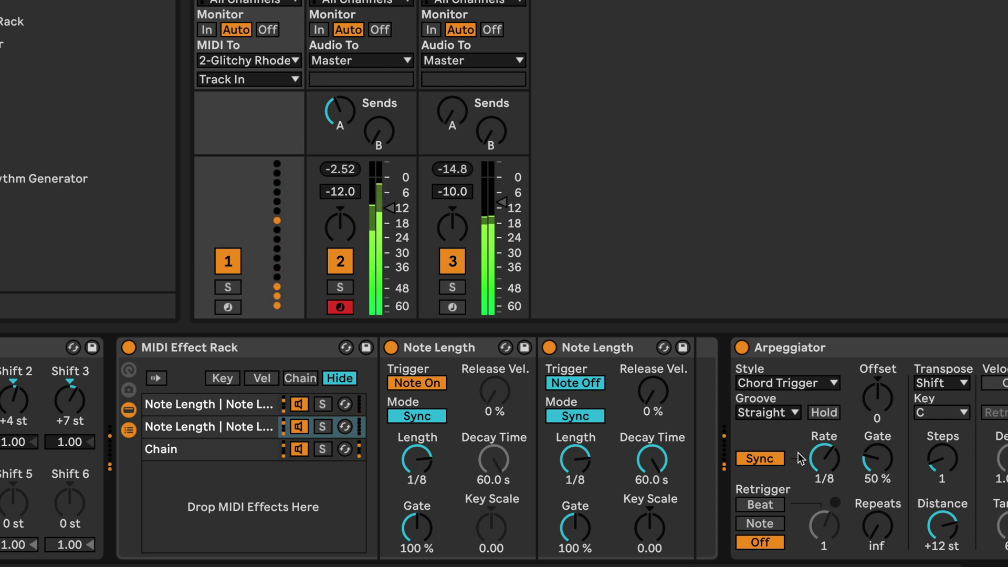
left_click(784, 449)
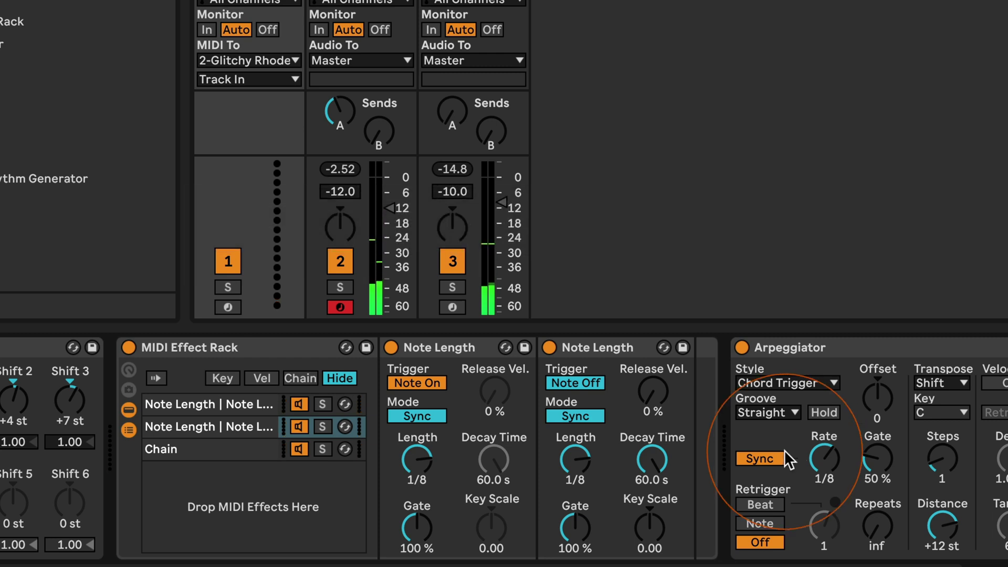